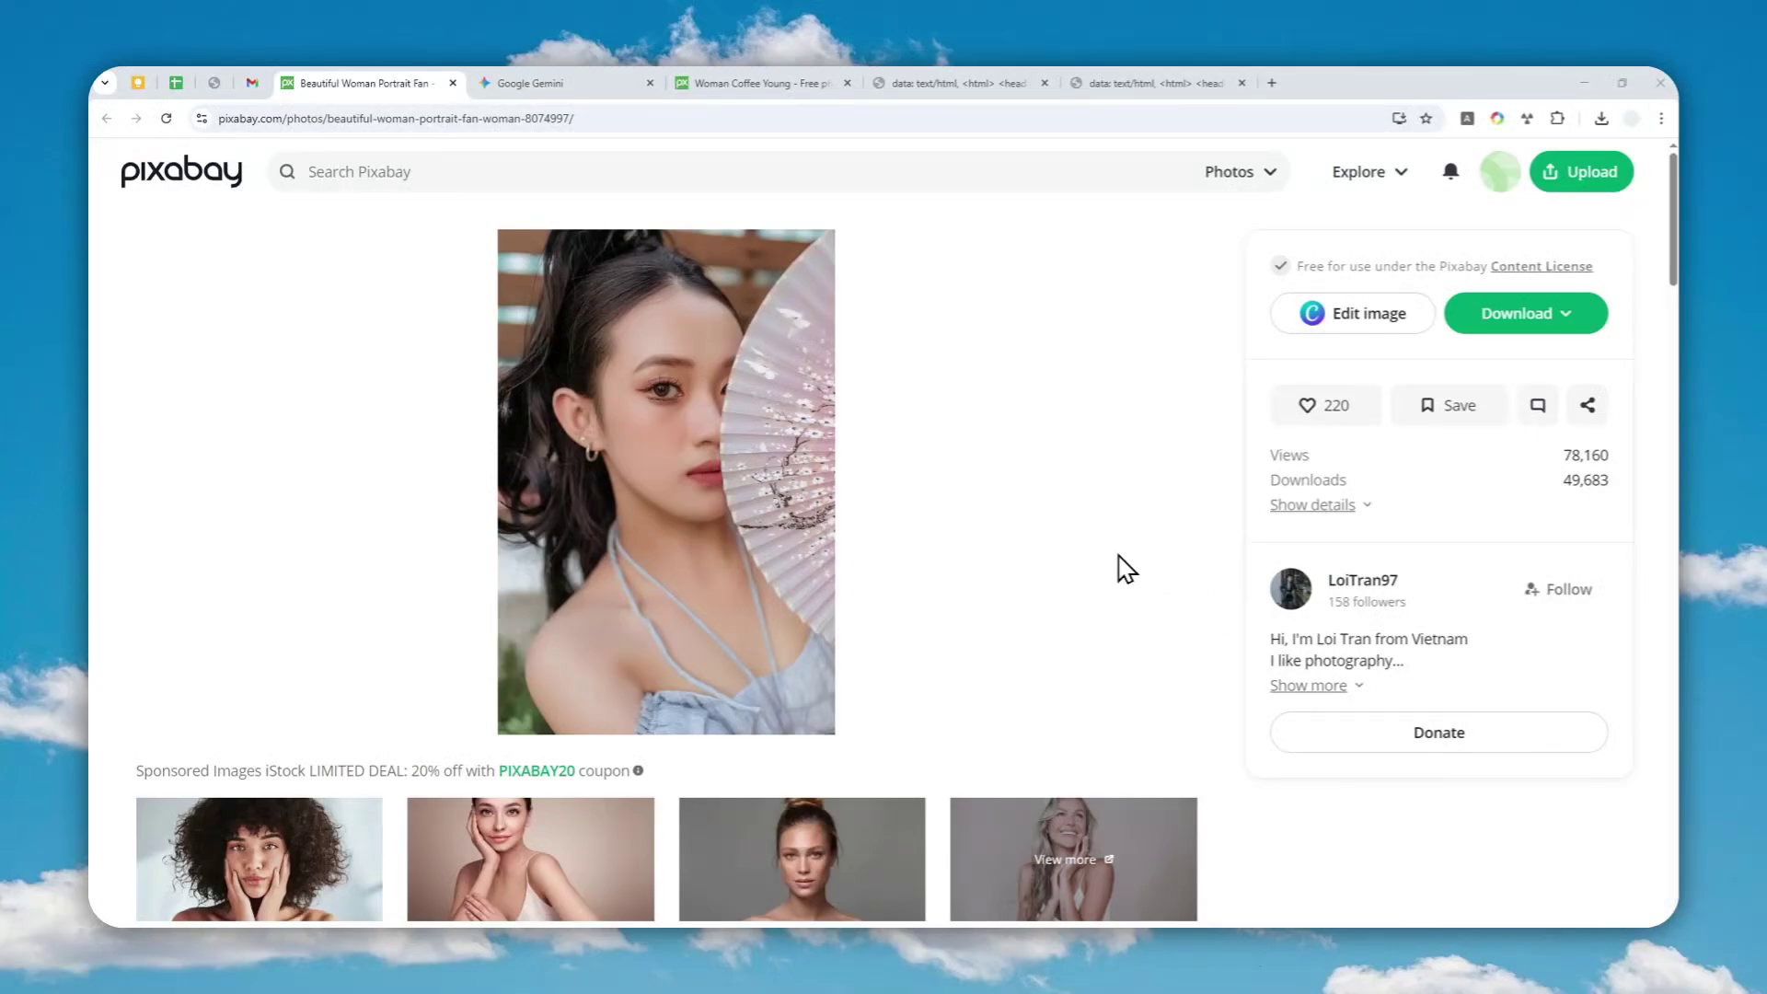
- Compare the widened fan portrait in Gemini against the original Pixabay photo
click(559, 79)
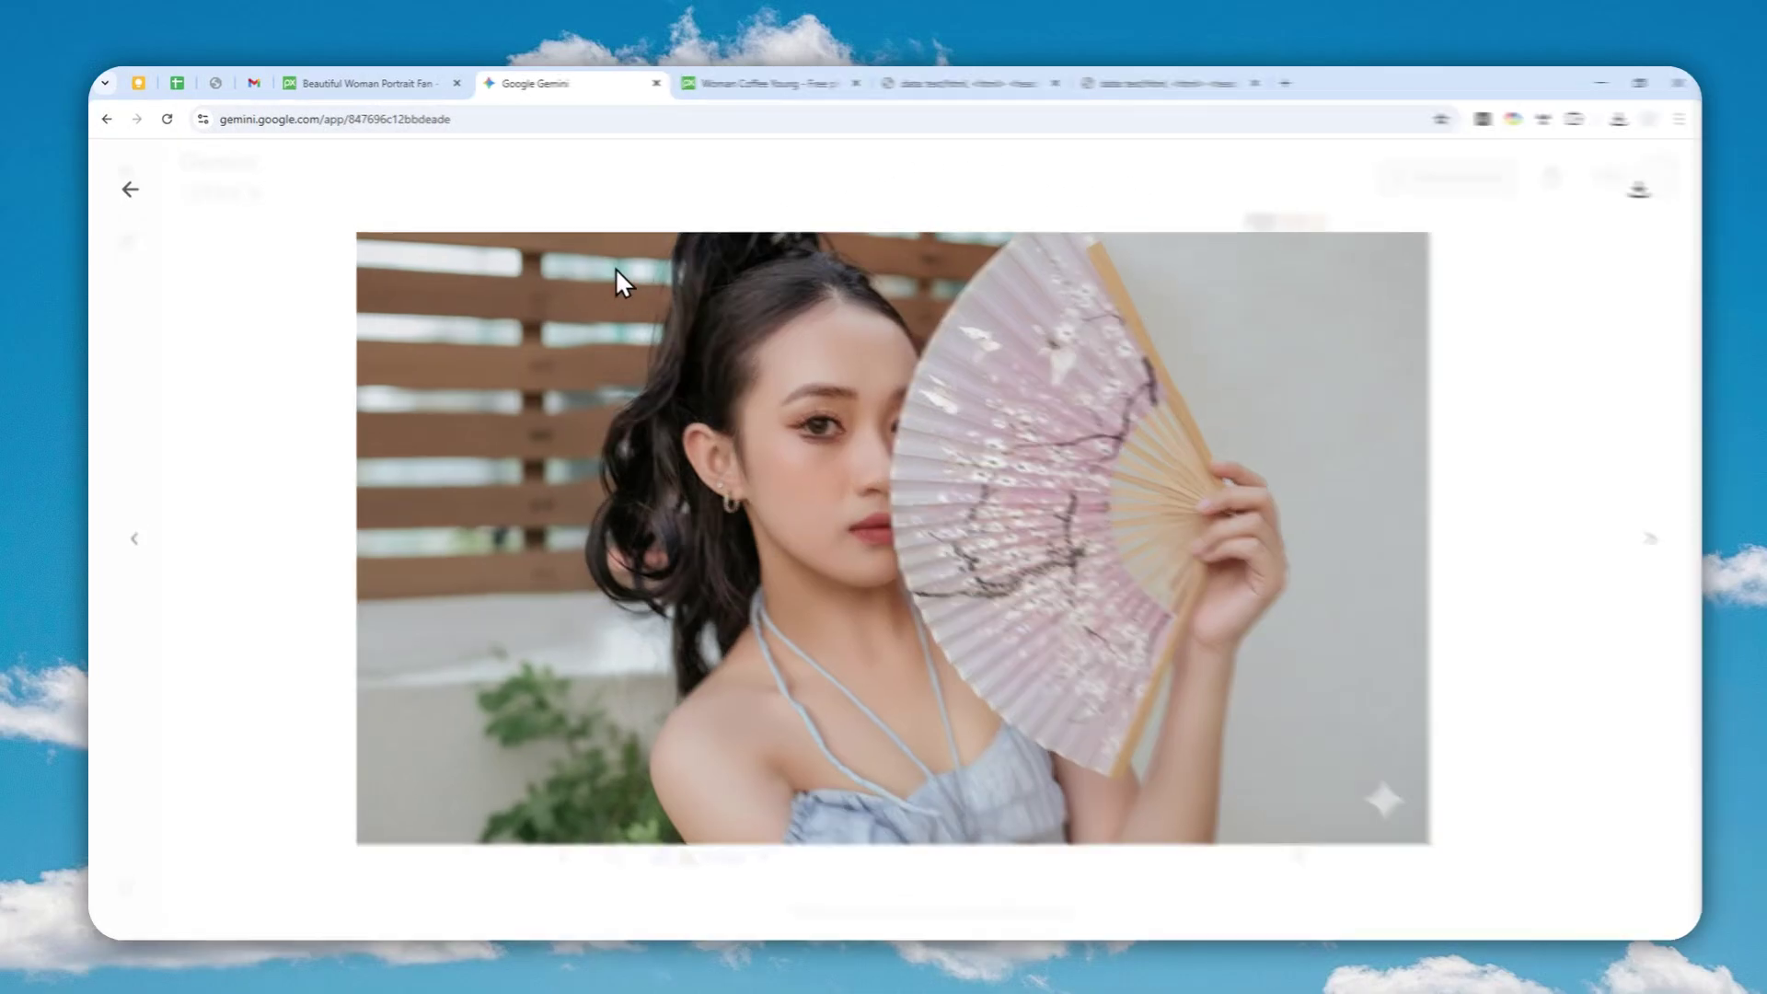
click(311, 84)
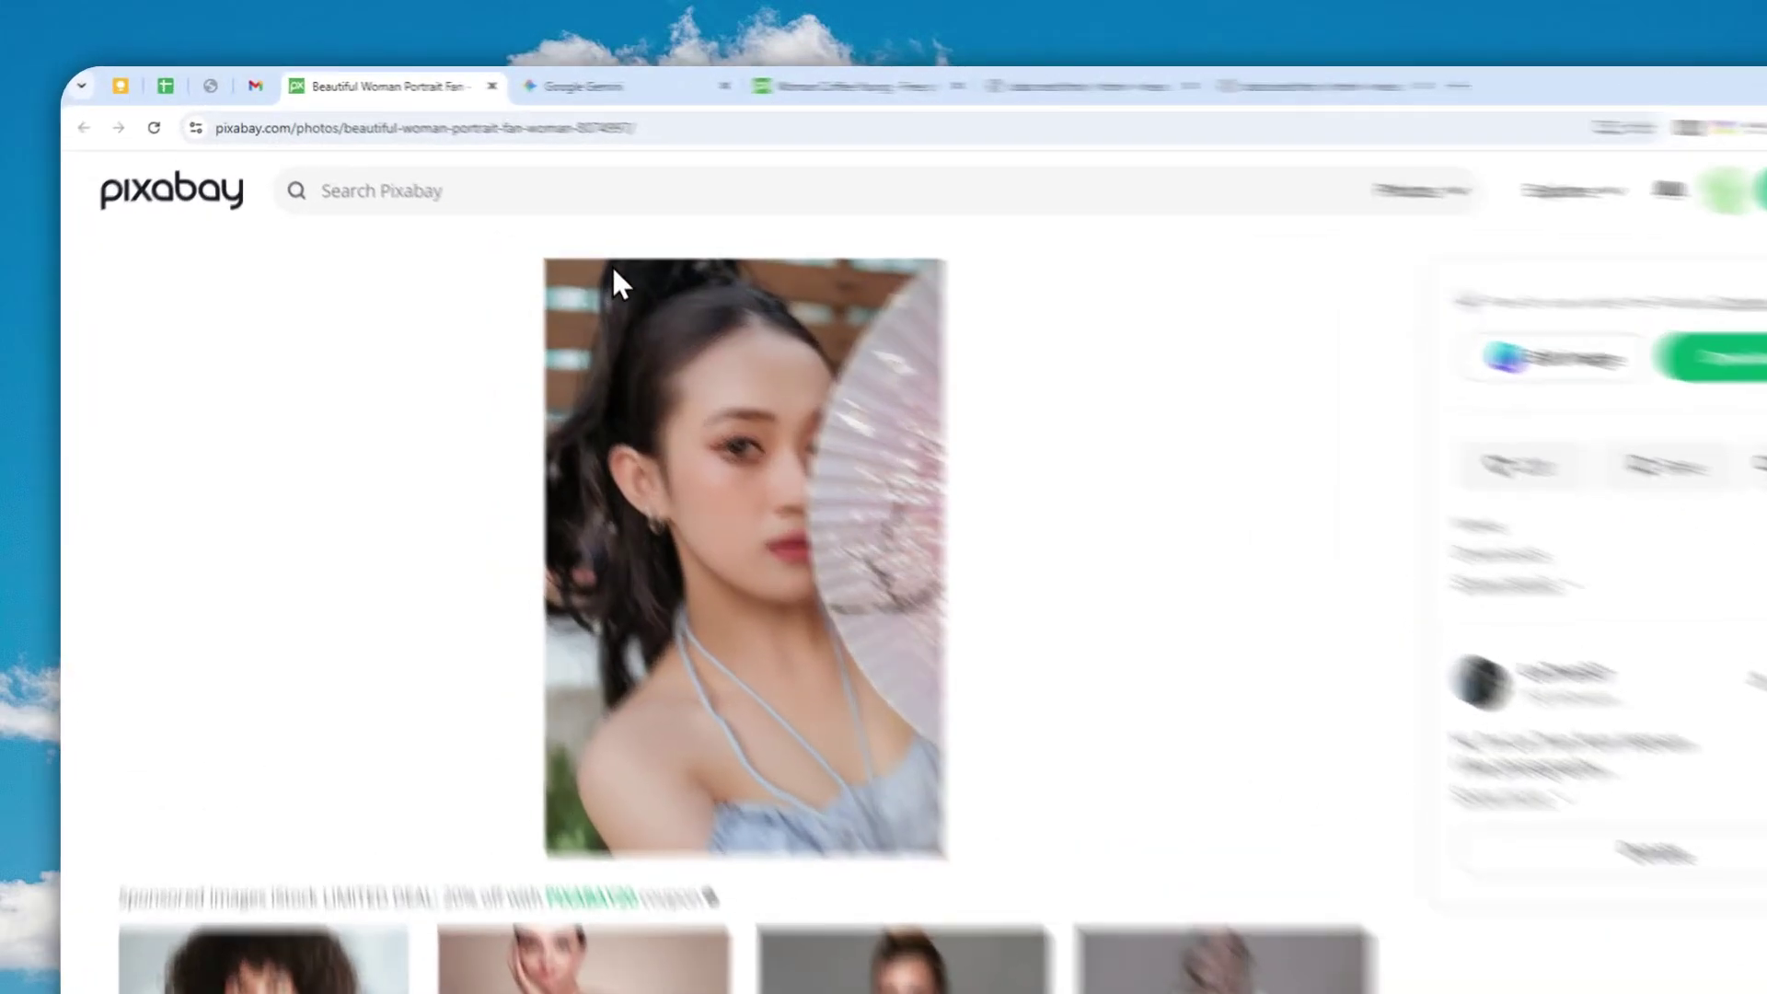
click(553, 83)
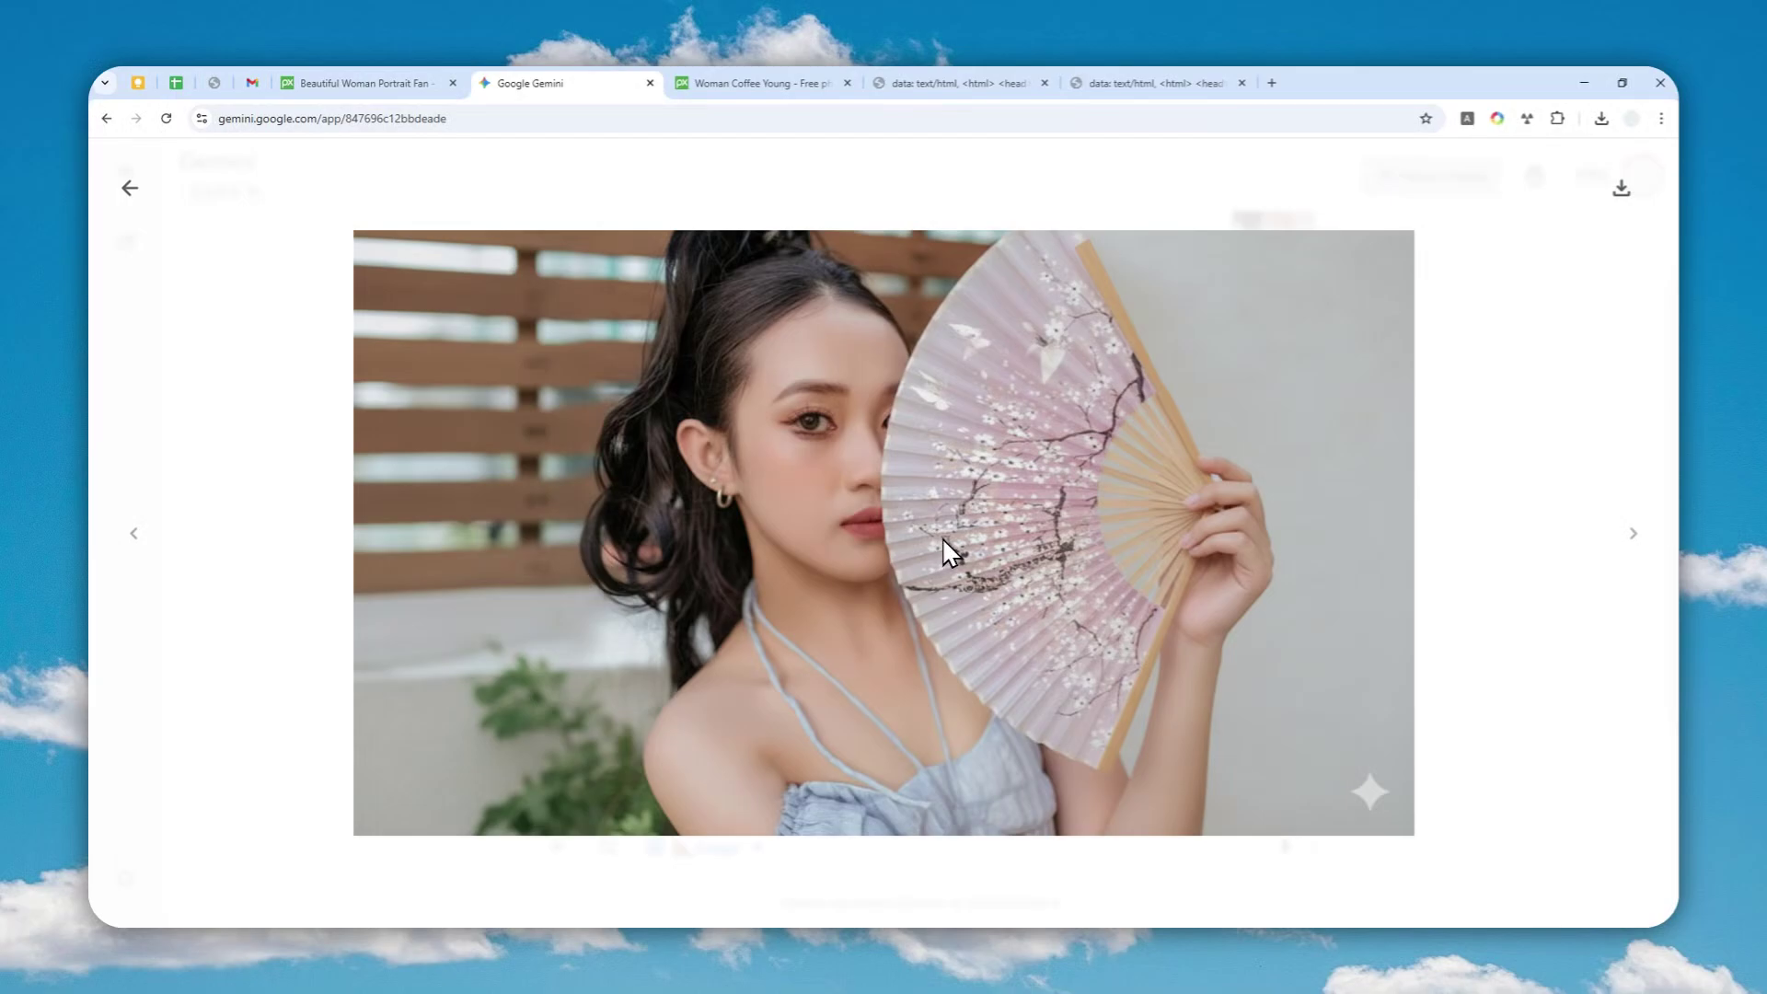
- Download the Woman Coffee Young café photo from Pixabay at 1280×853
click(759, 83)
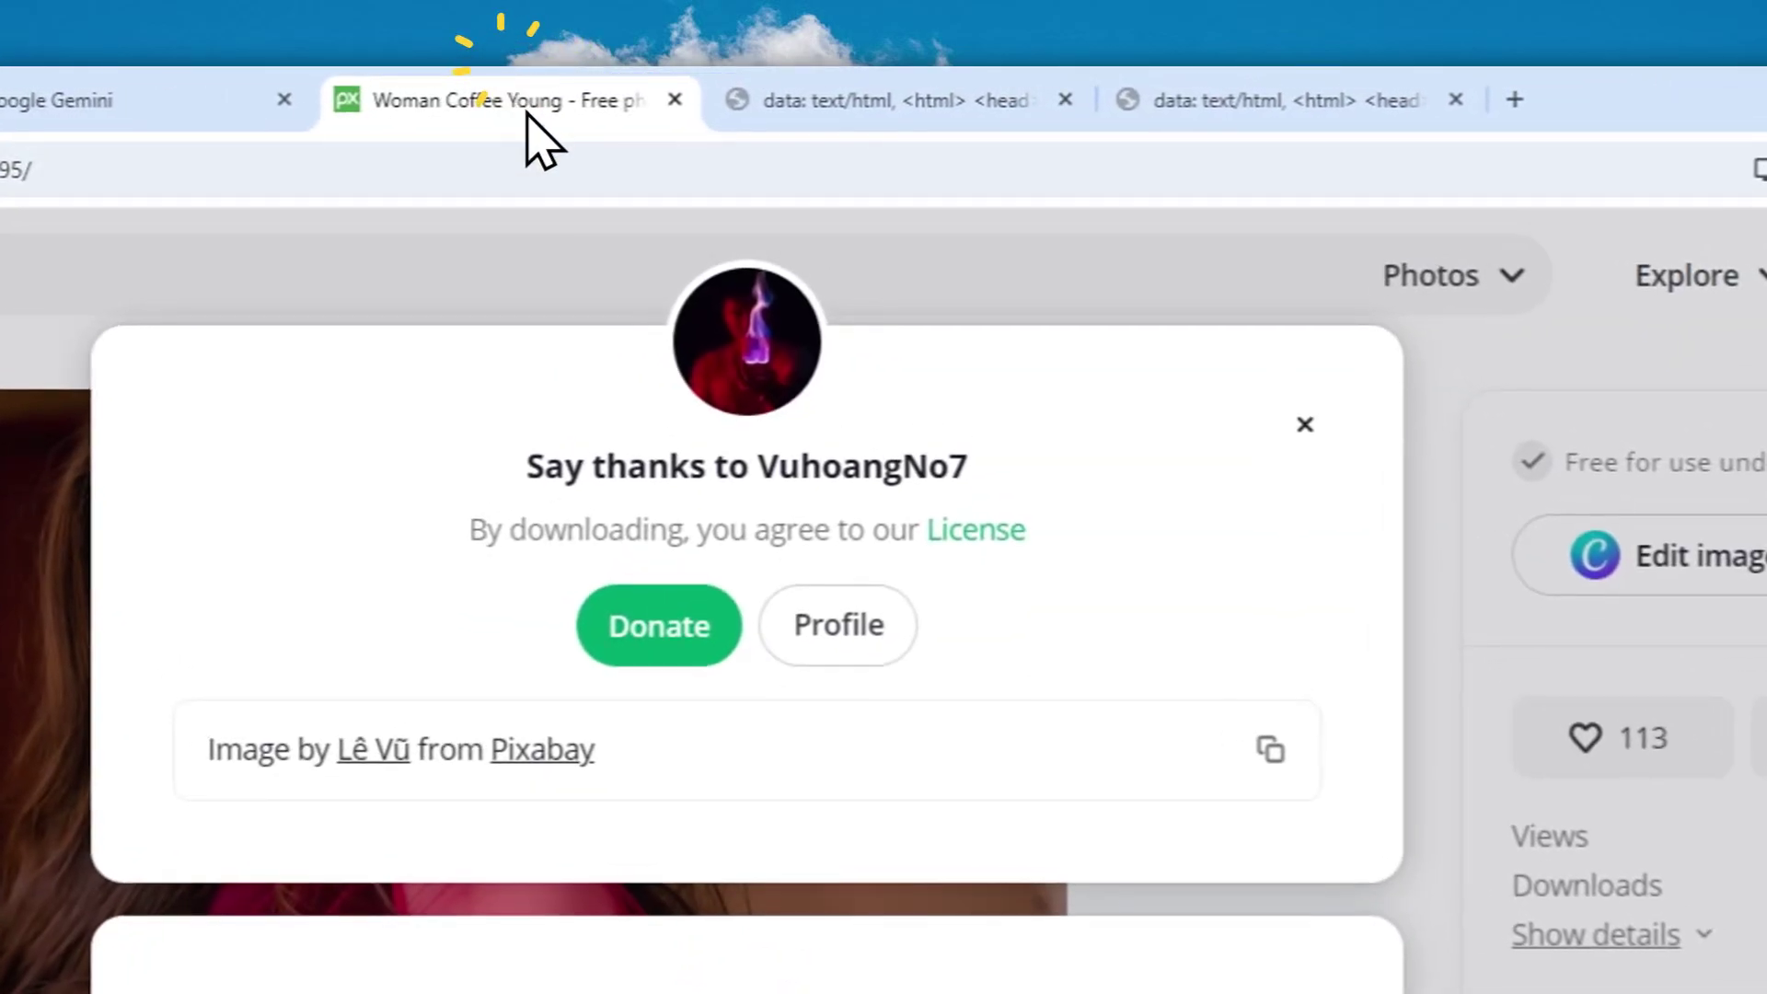
click(1206, 264)
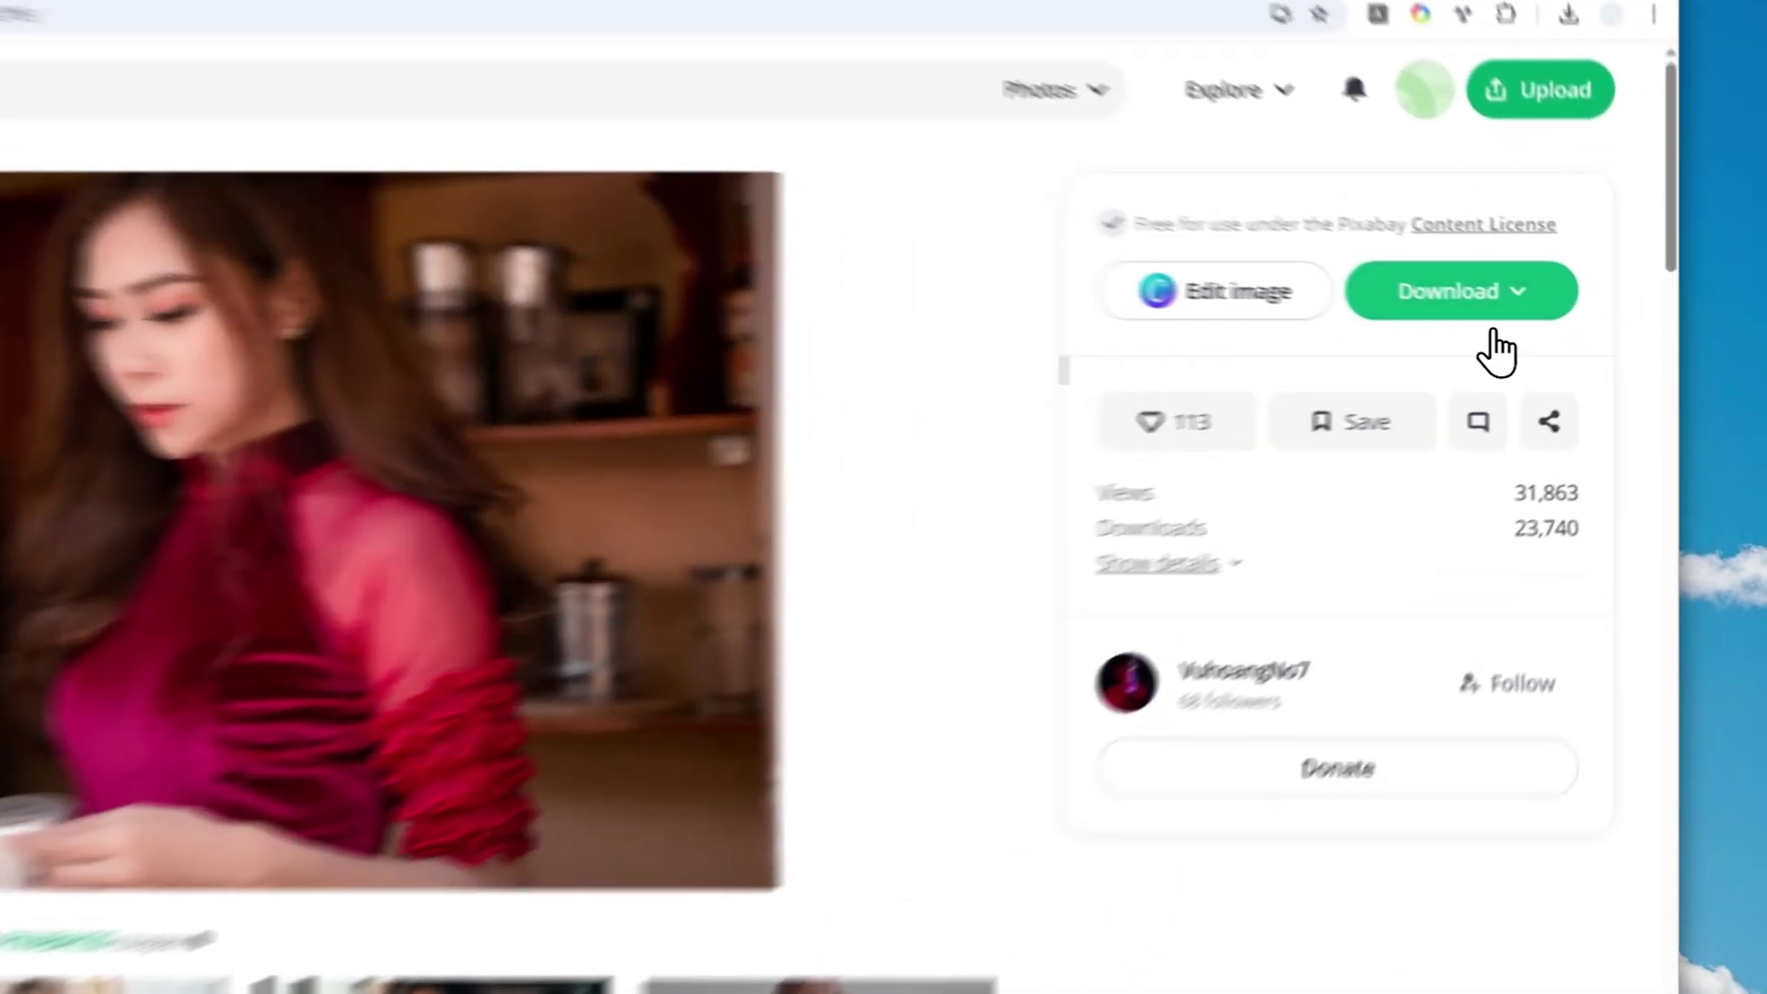
click(1477, 301)
click(1204, 665)
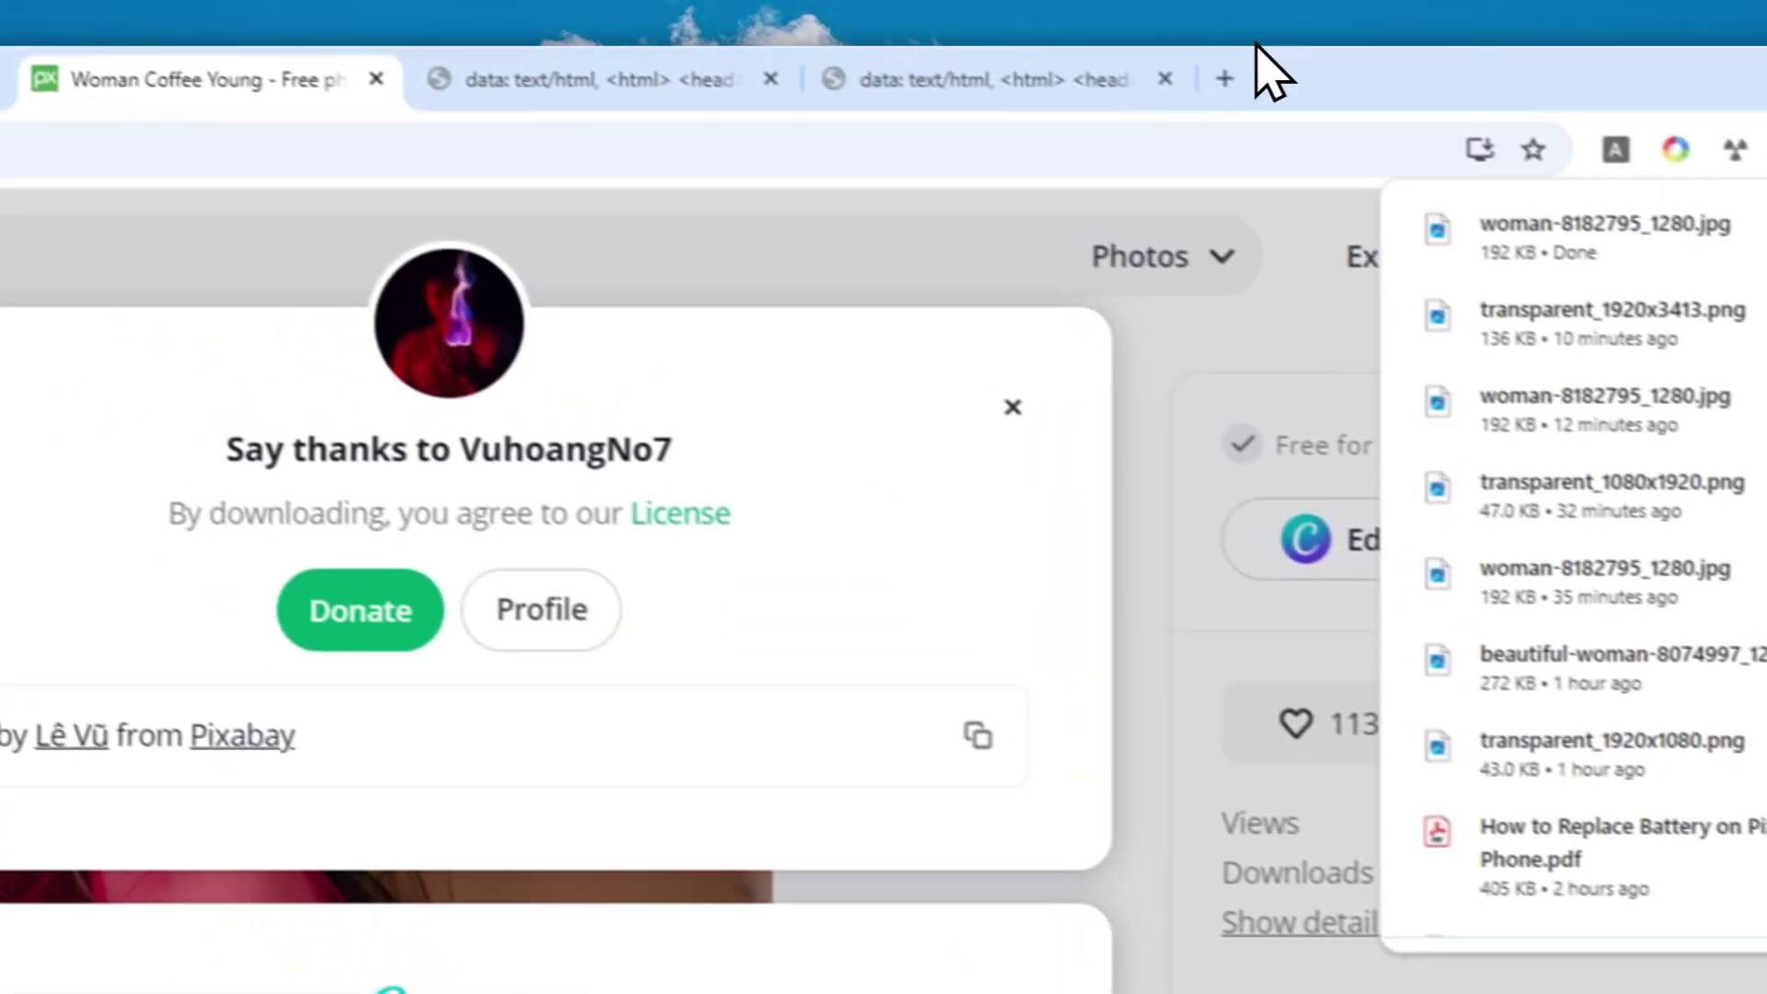
- Load gemini.google.com in a new browser tab
click(1226, 69)
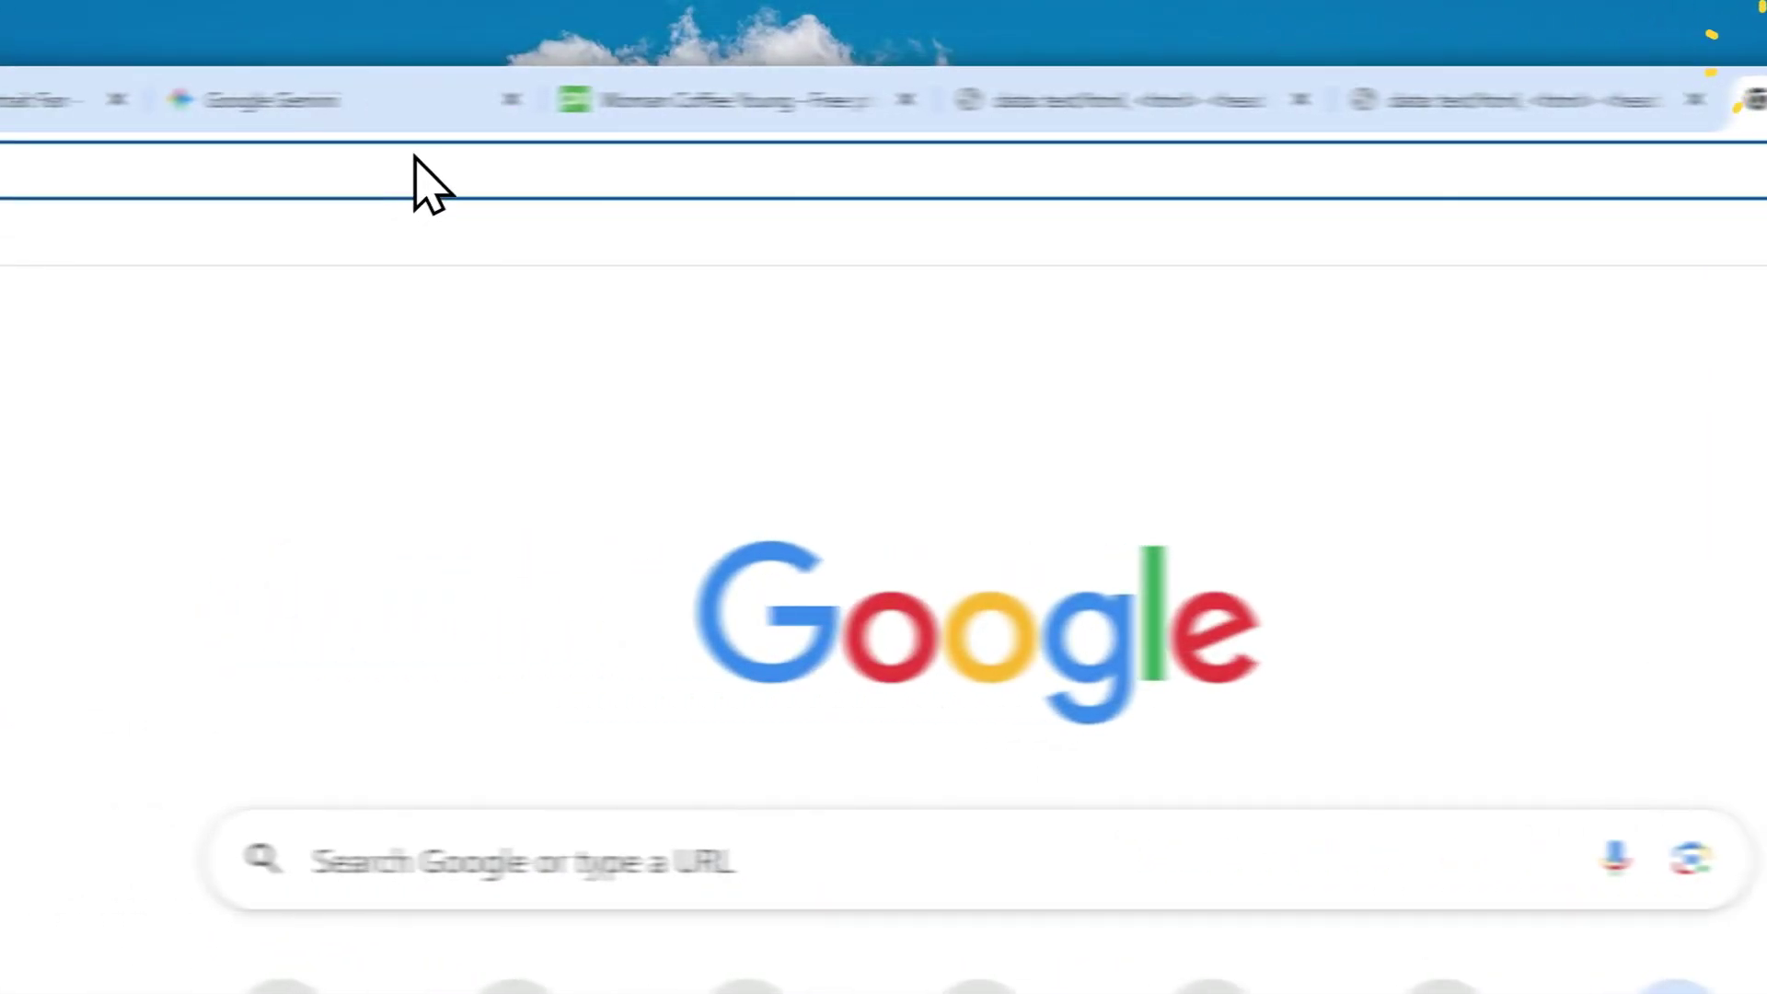
text(gemini.google.com)
key(Return)
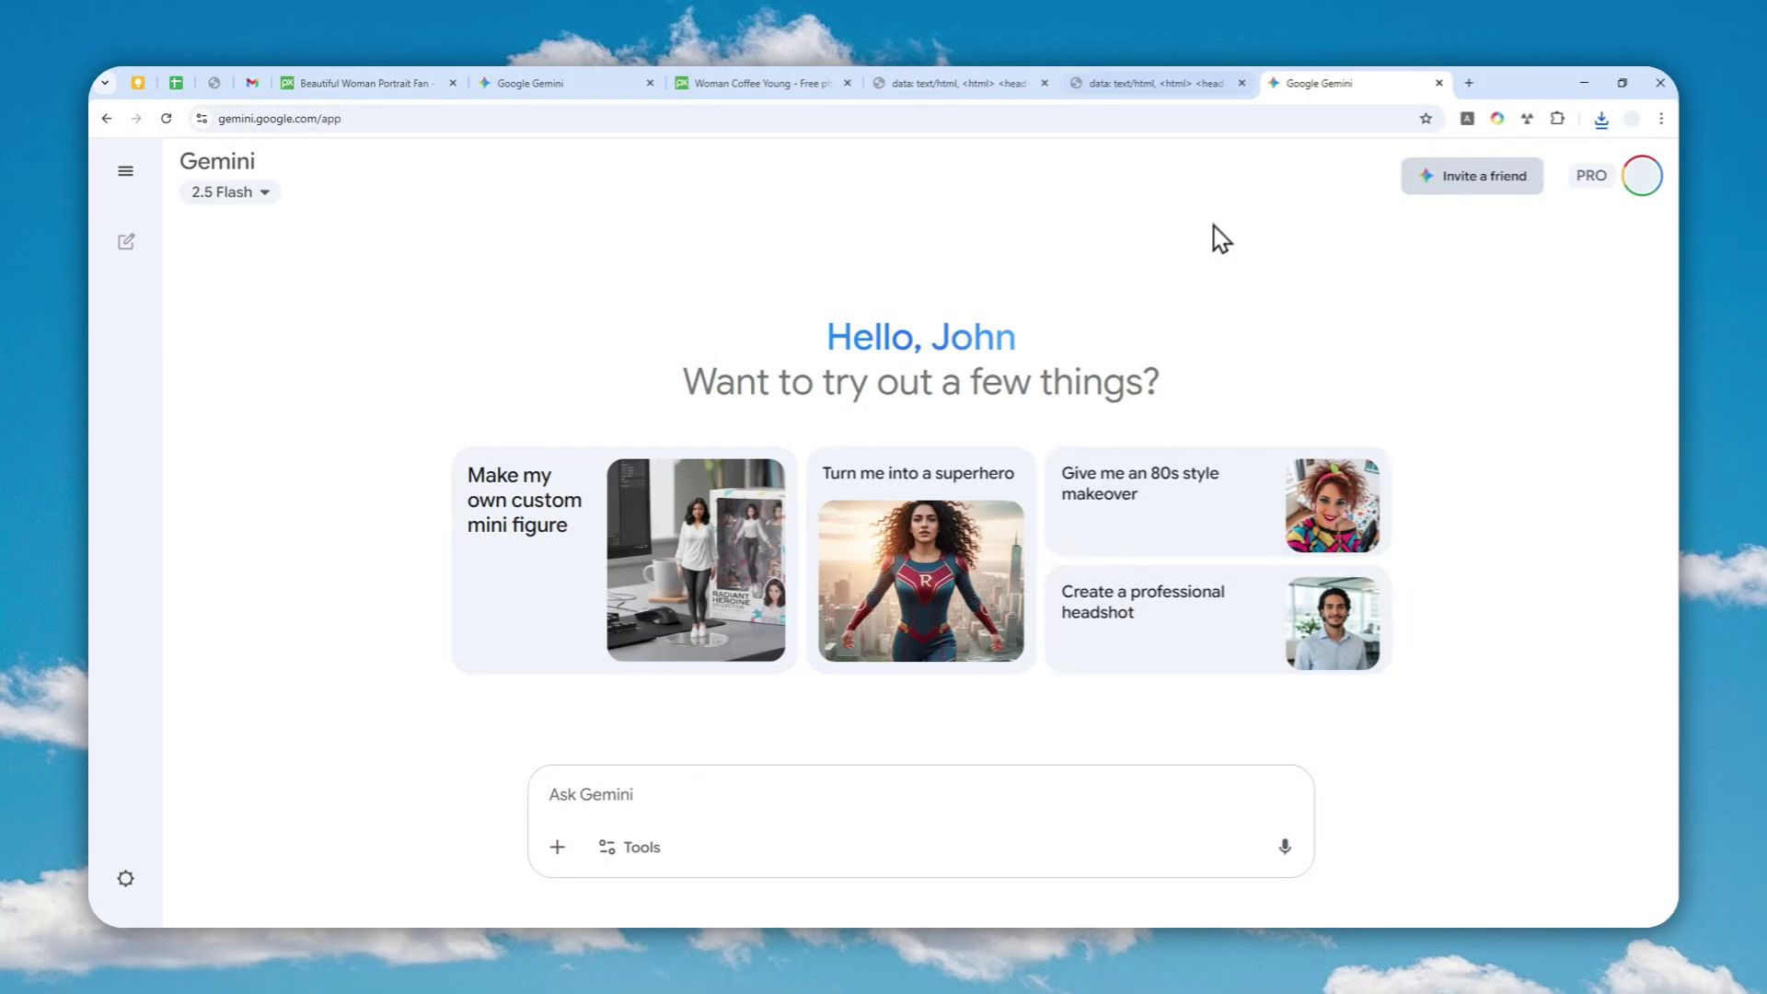
- Copy the transparent-PNG generator tool prompt from the saved notes tab
click(1160, 83)
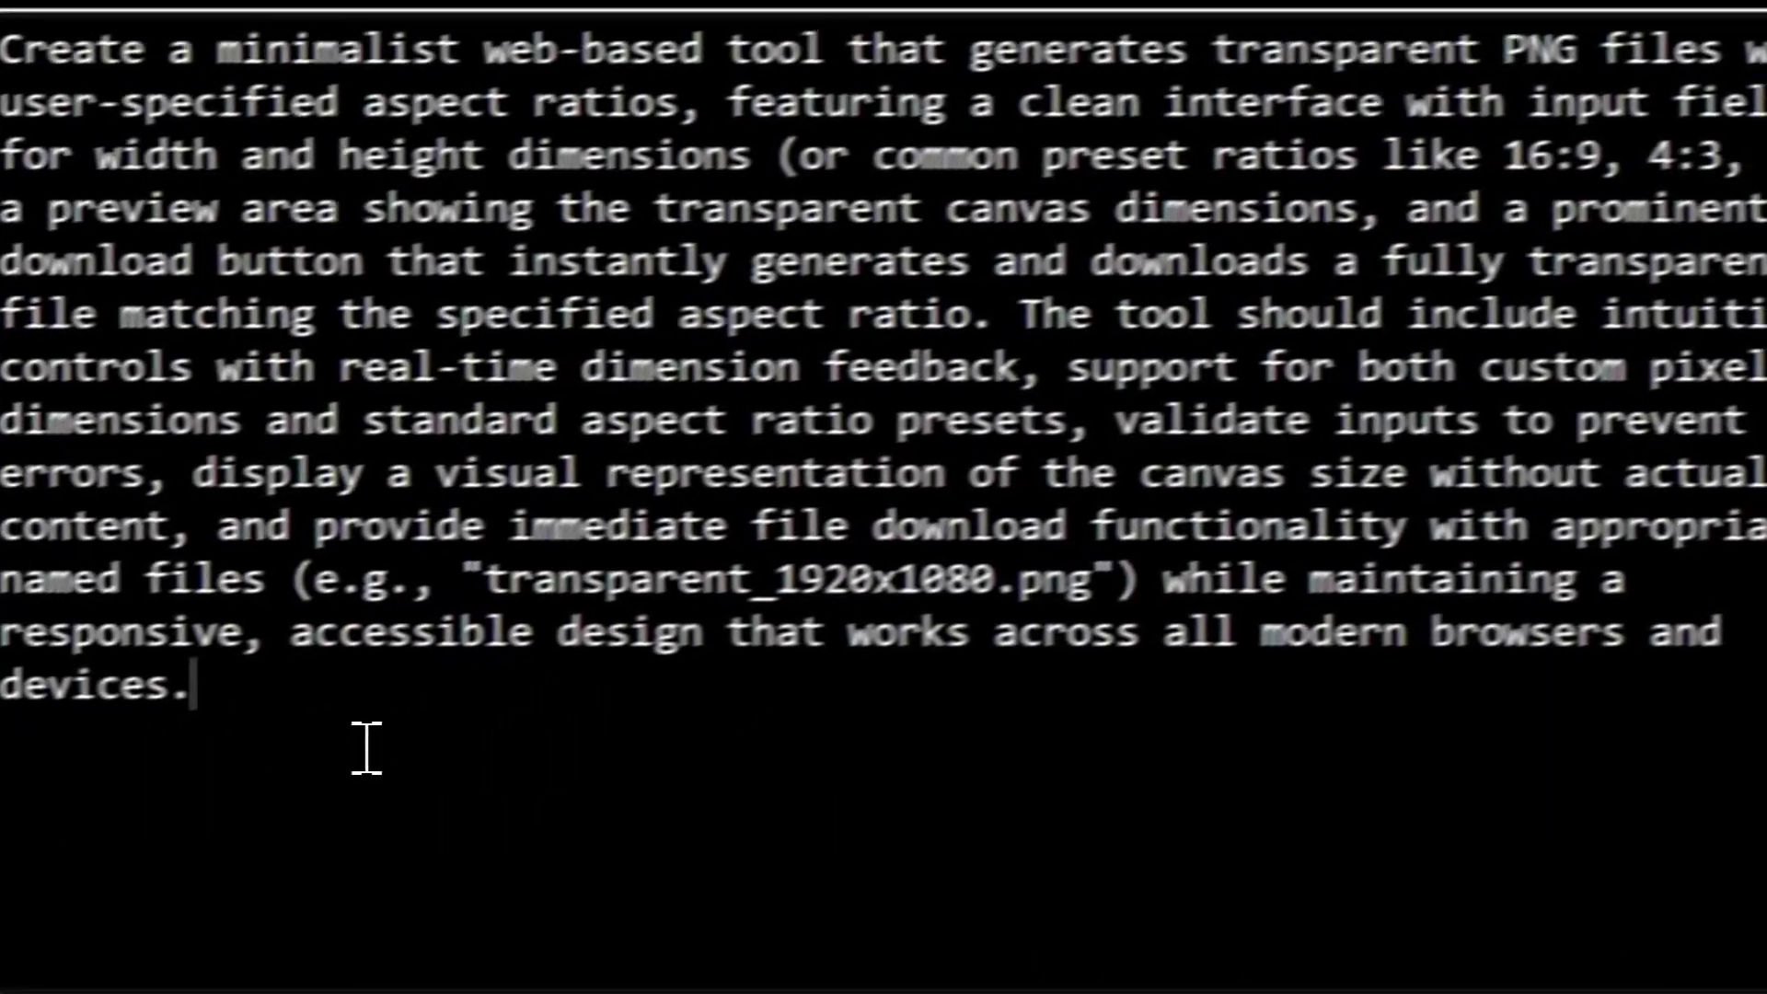
triple_click(366, 750)
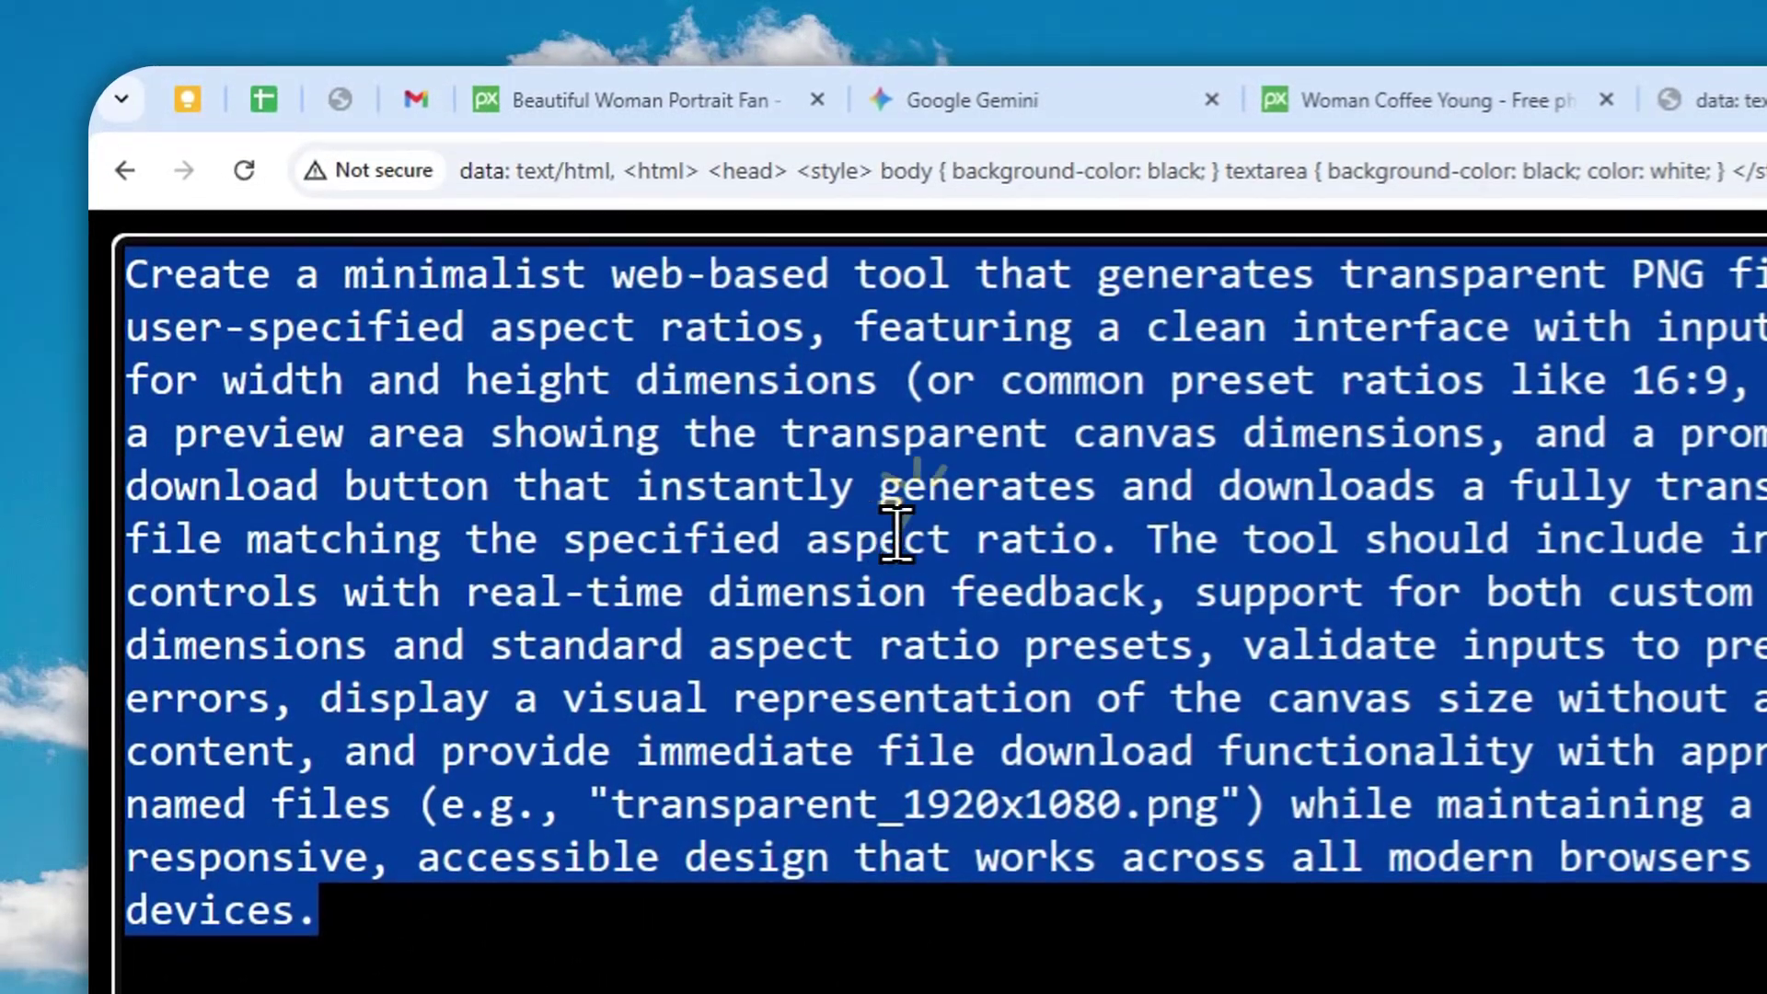
right_click(895, 529)
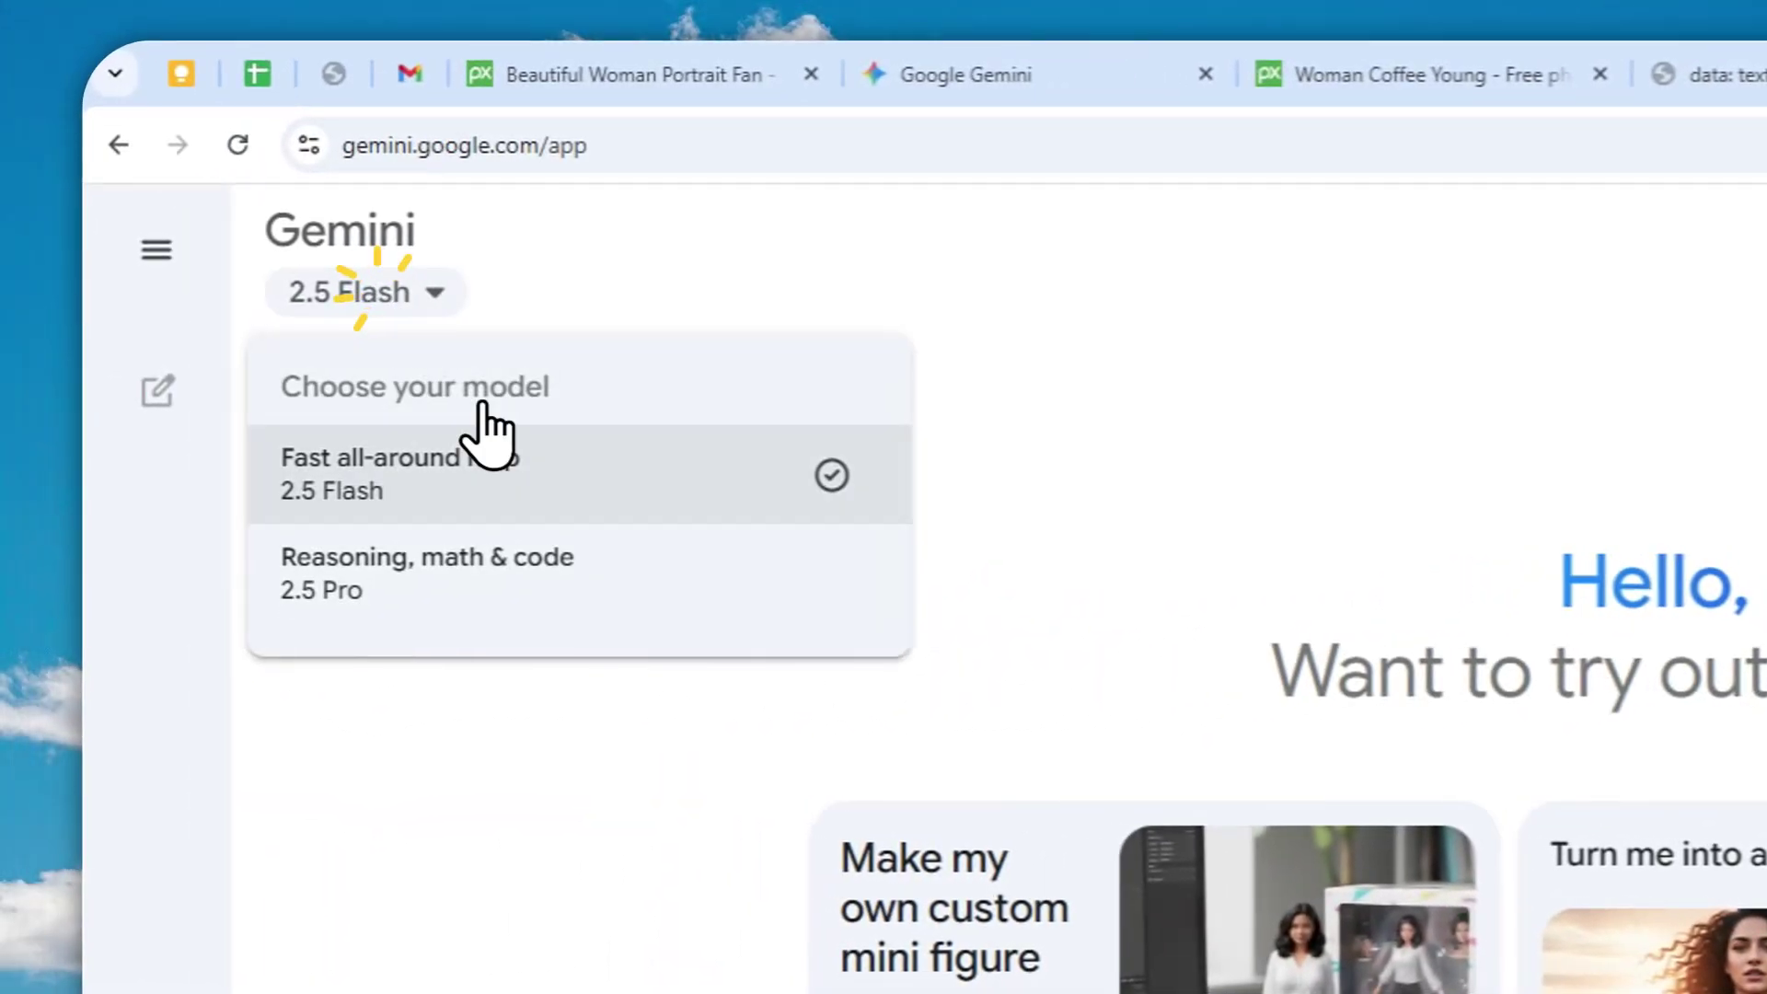
- Send the pasted prompt to 2.5 Pro with Canvas enabled to build the tool
click(394, 562)
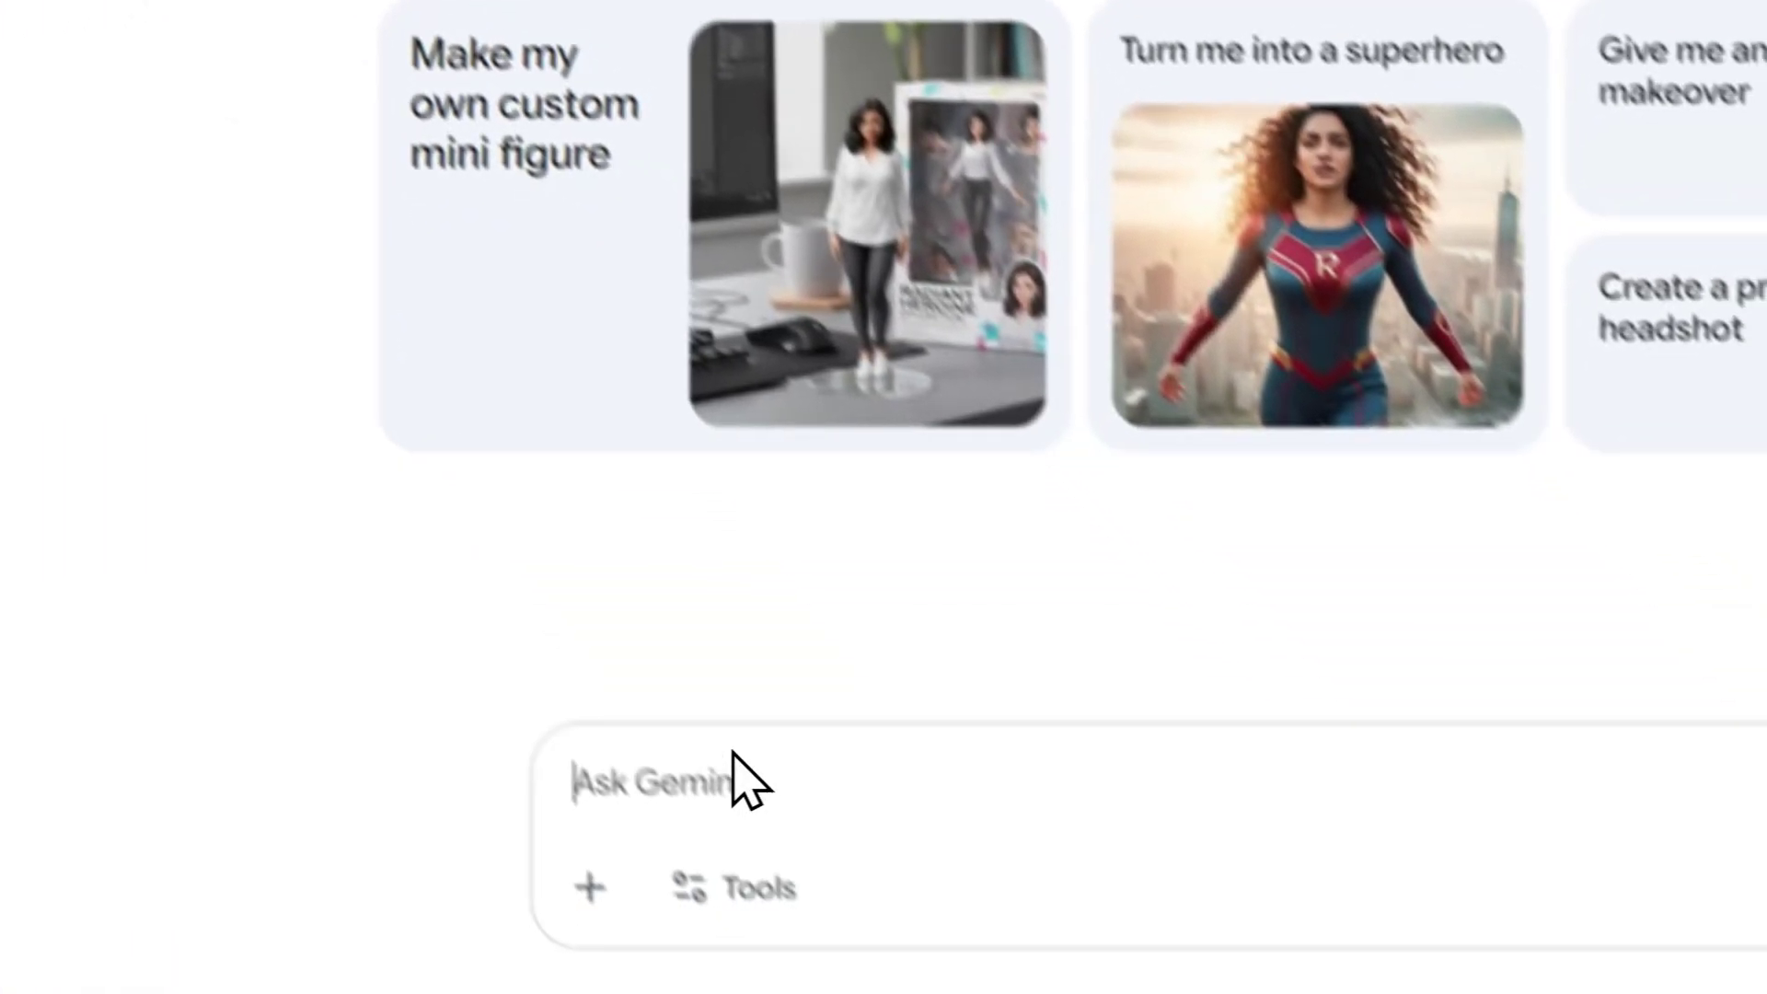
right_click(545, 689)
right_click(545, 690)
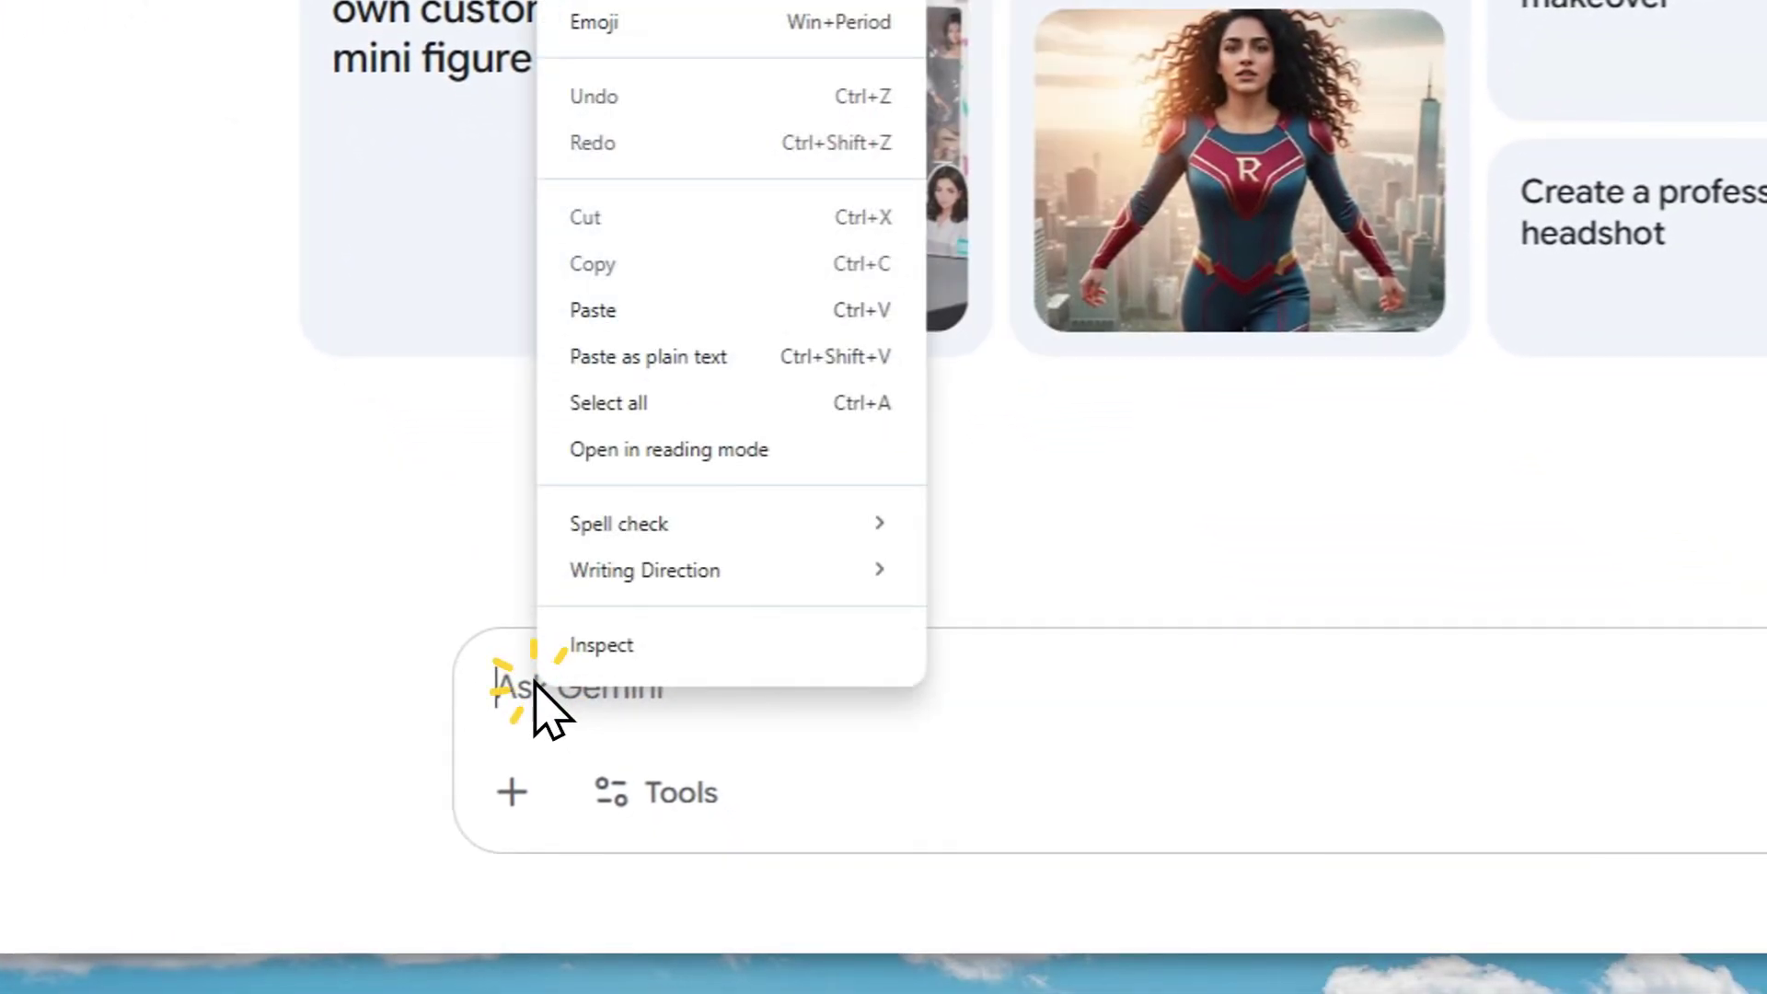
click(630, 295)
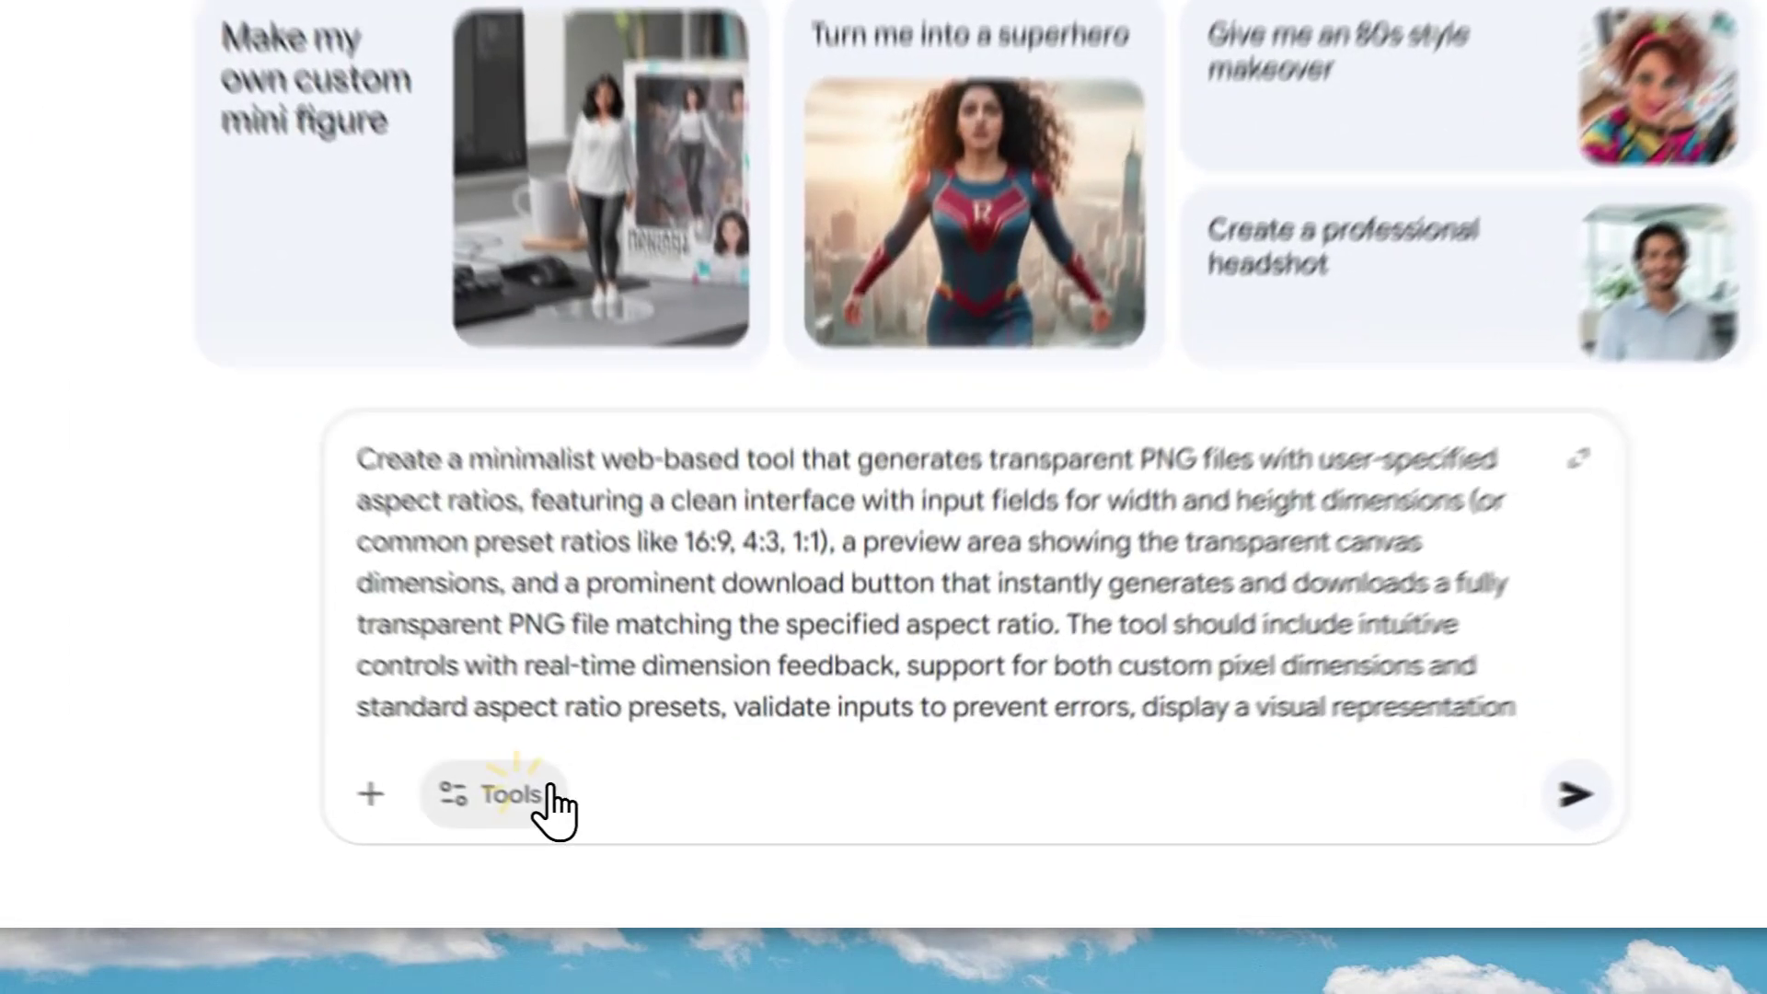
click(628, 846)
click(669, 745)
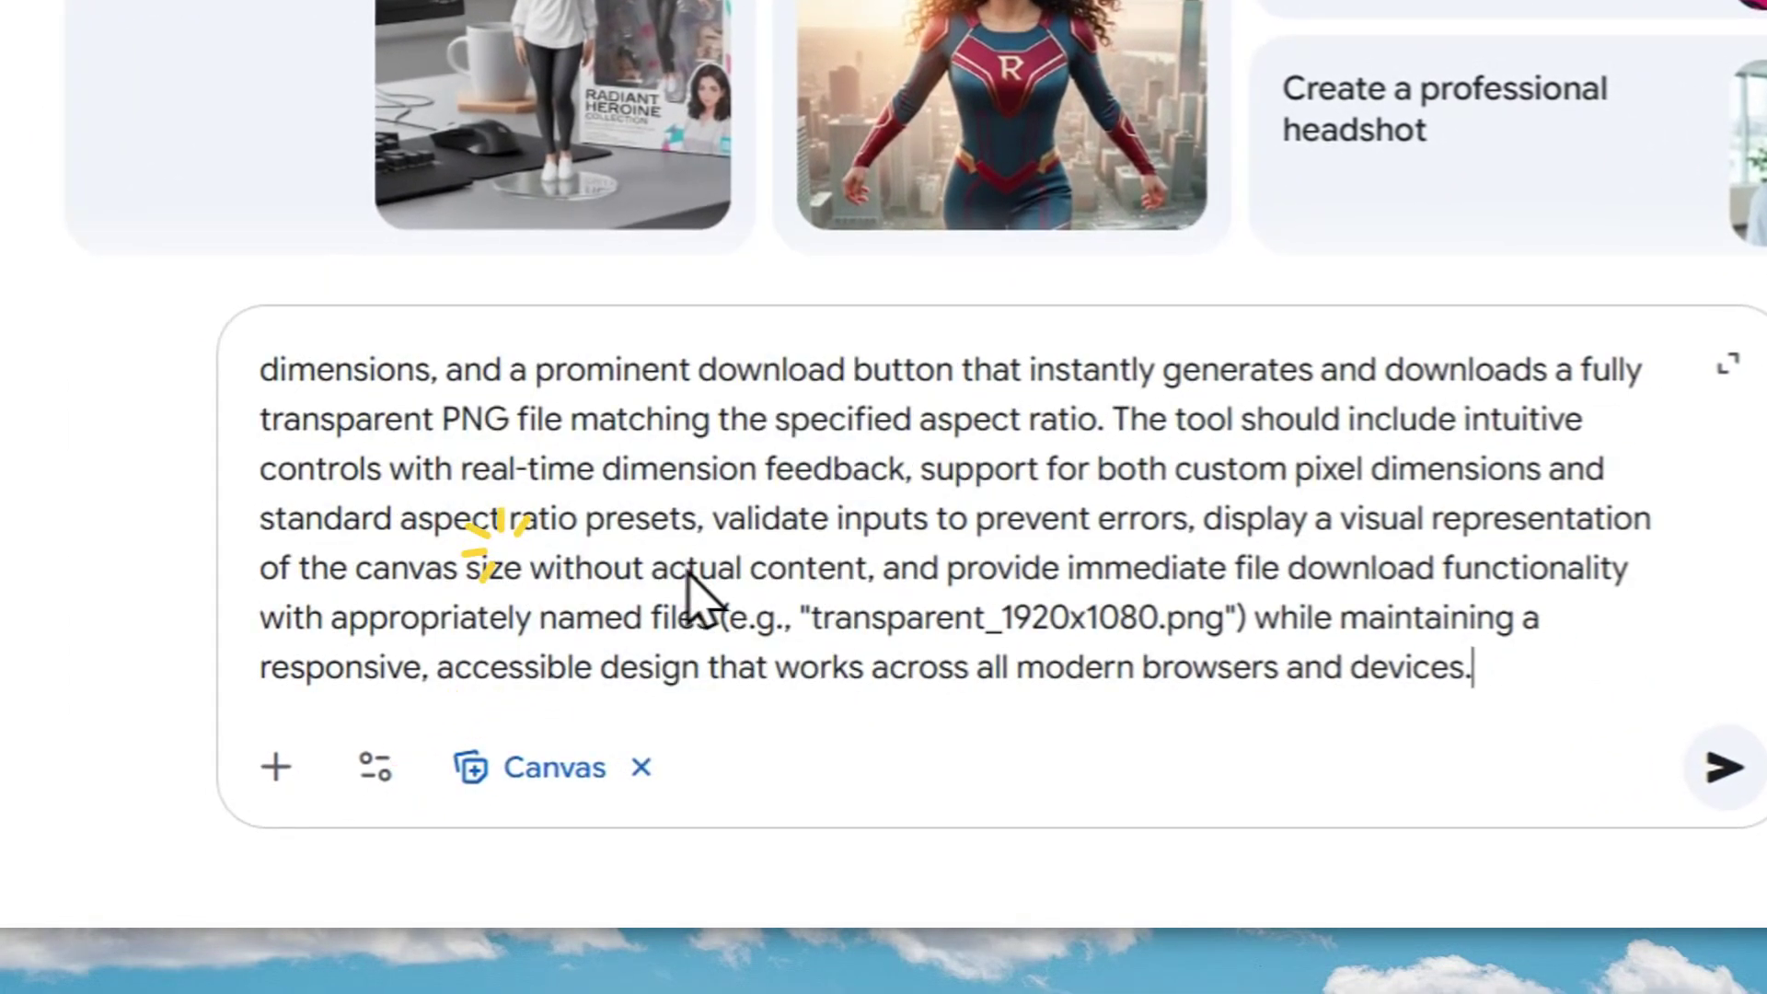
click(1723, 769)
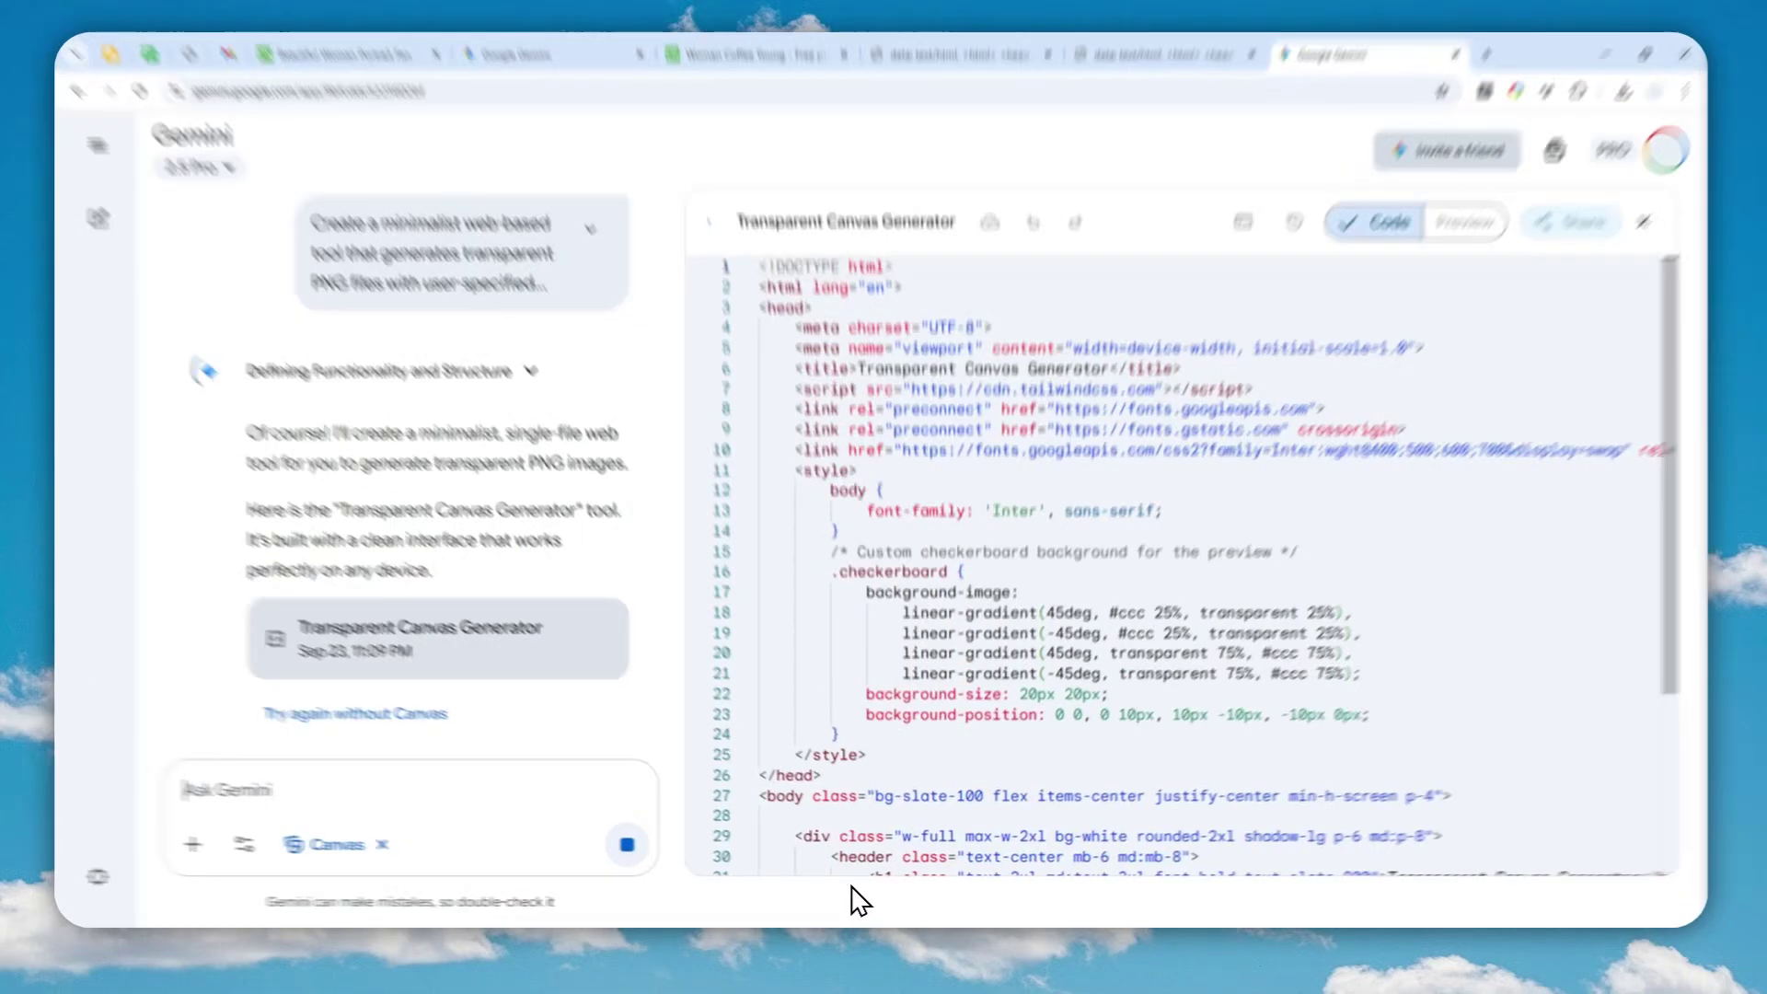
- Preview the Transparent Canvas Generator and set it to the vertical 9:16, 1080×1920 preset
click(849, 891)
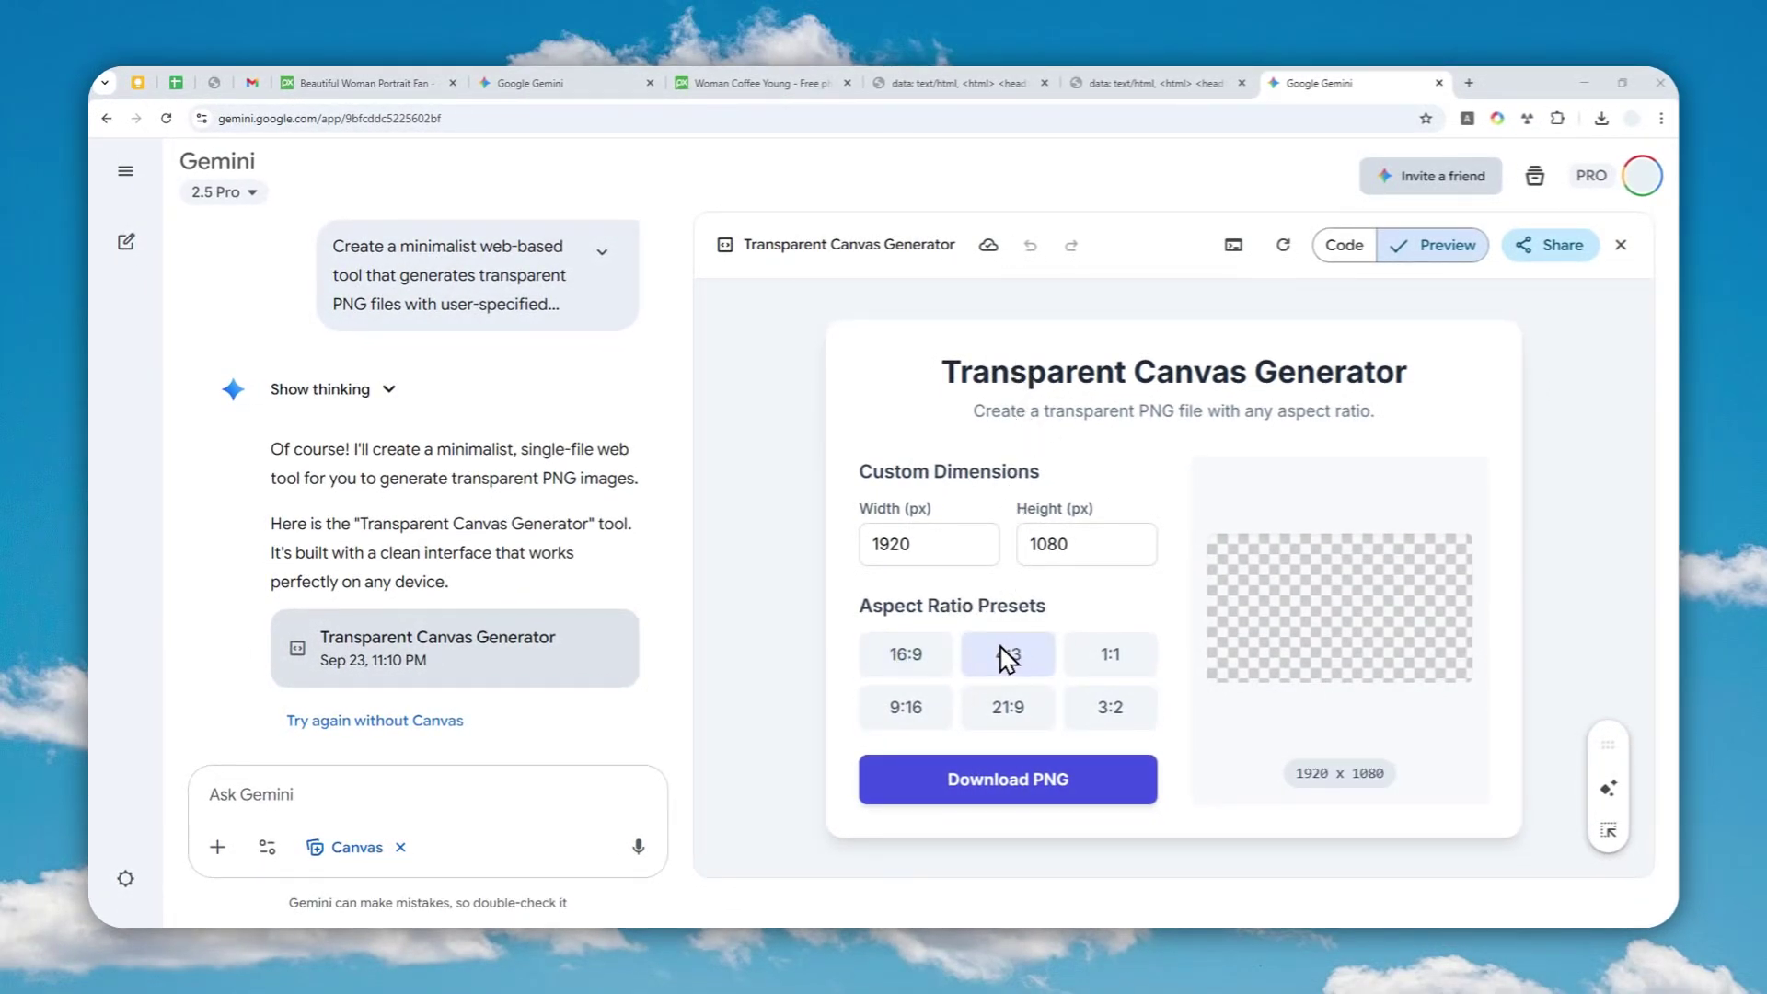
click(911, 664)
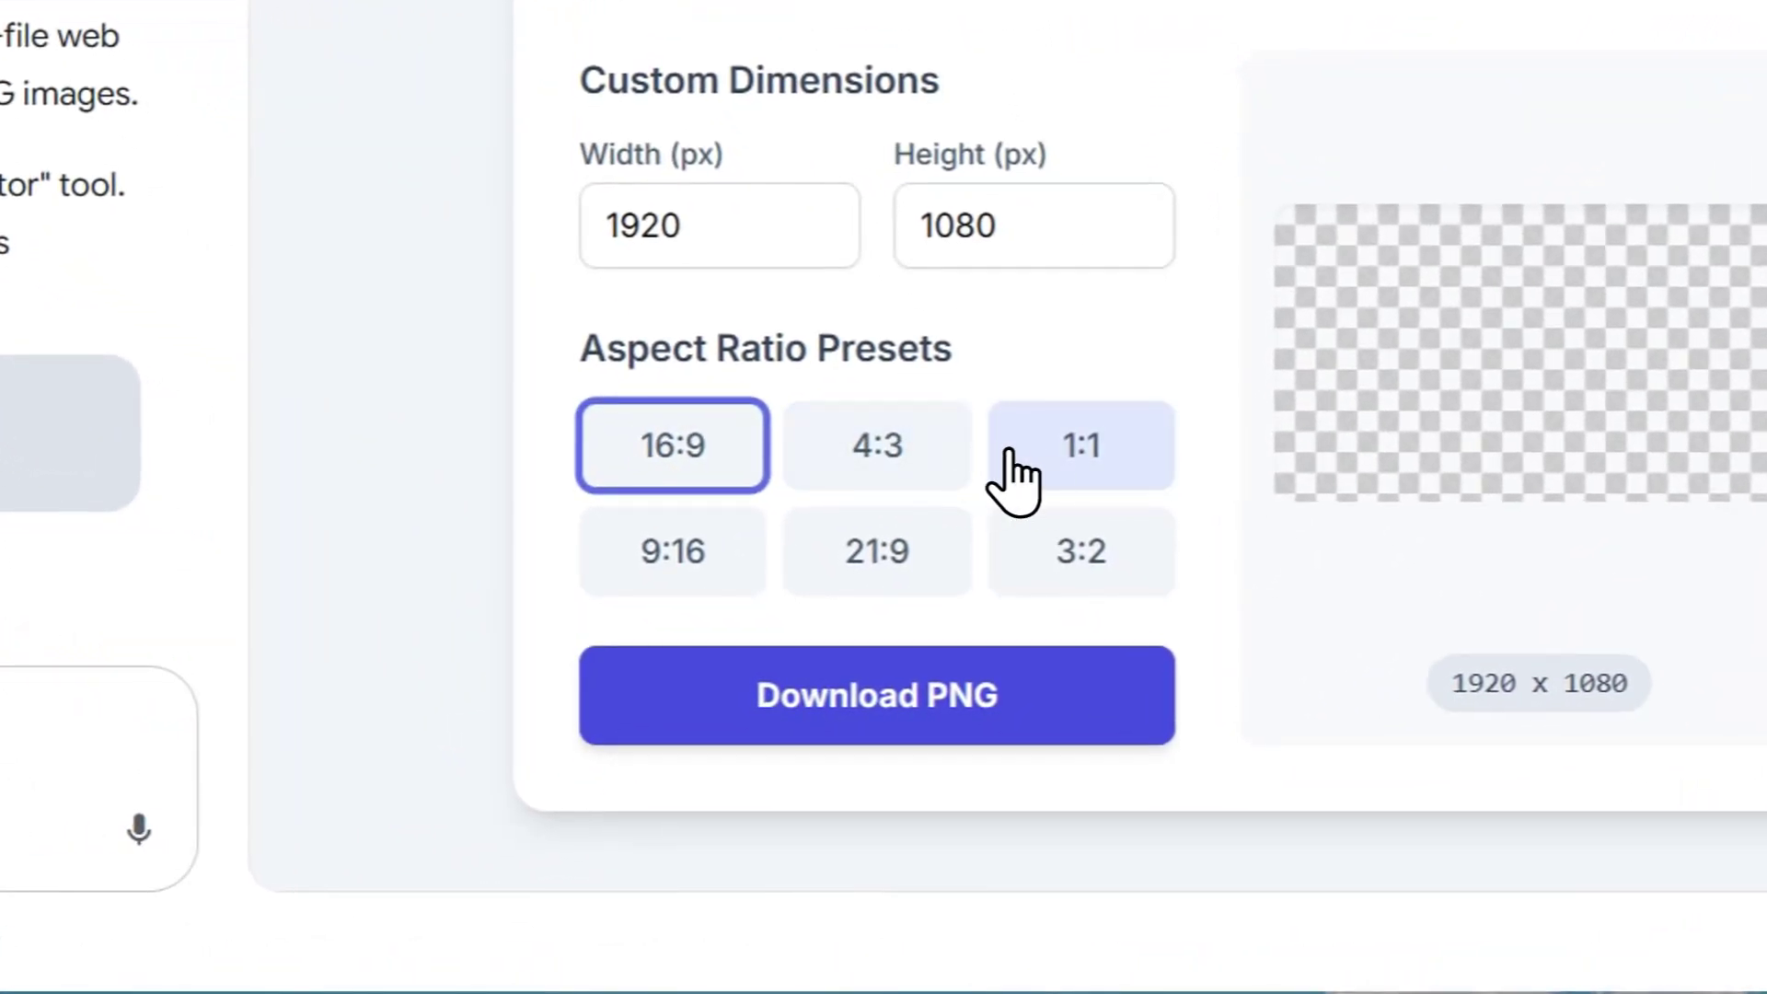
click(1077, 456)
click(676, 587)
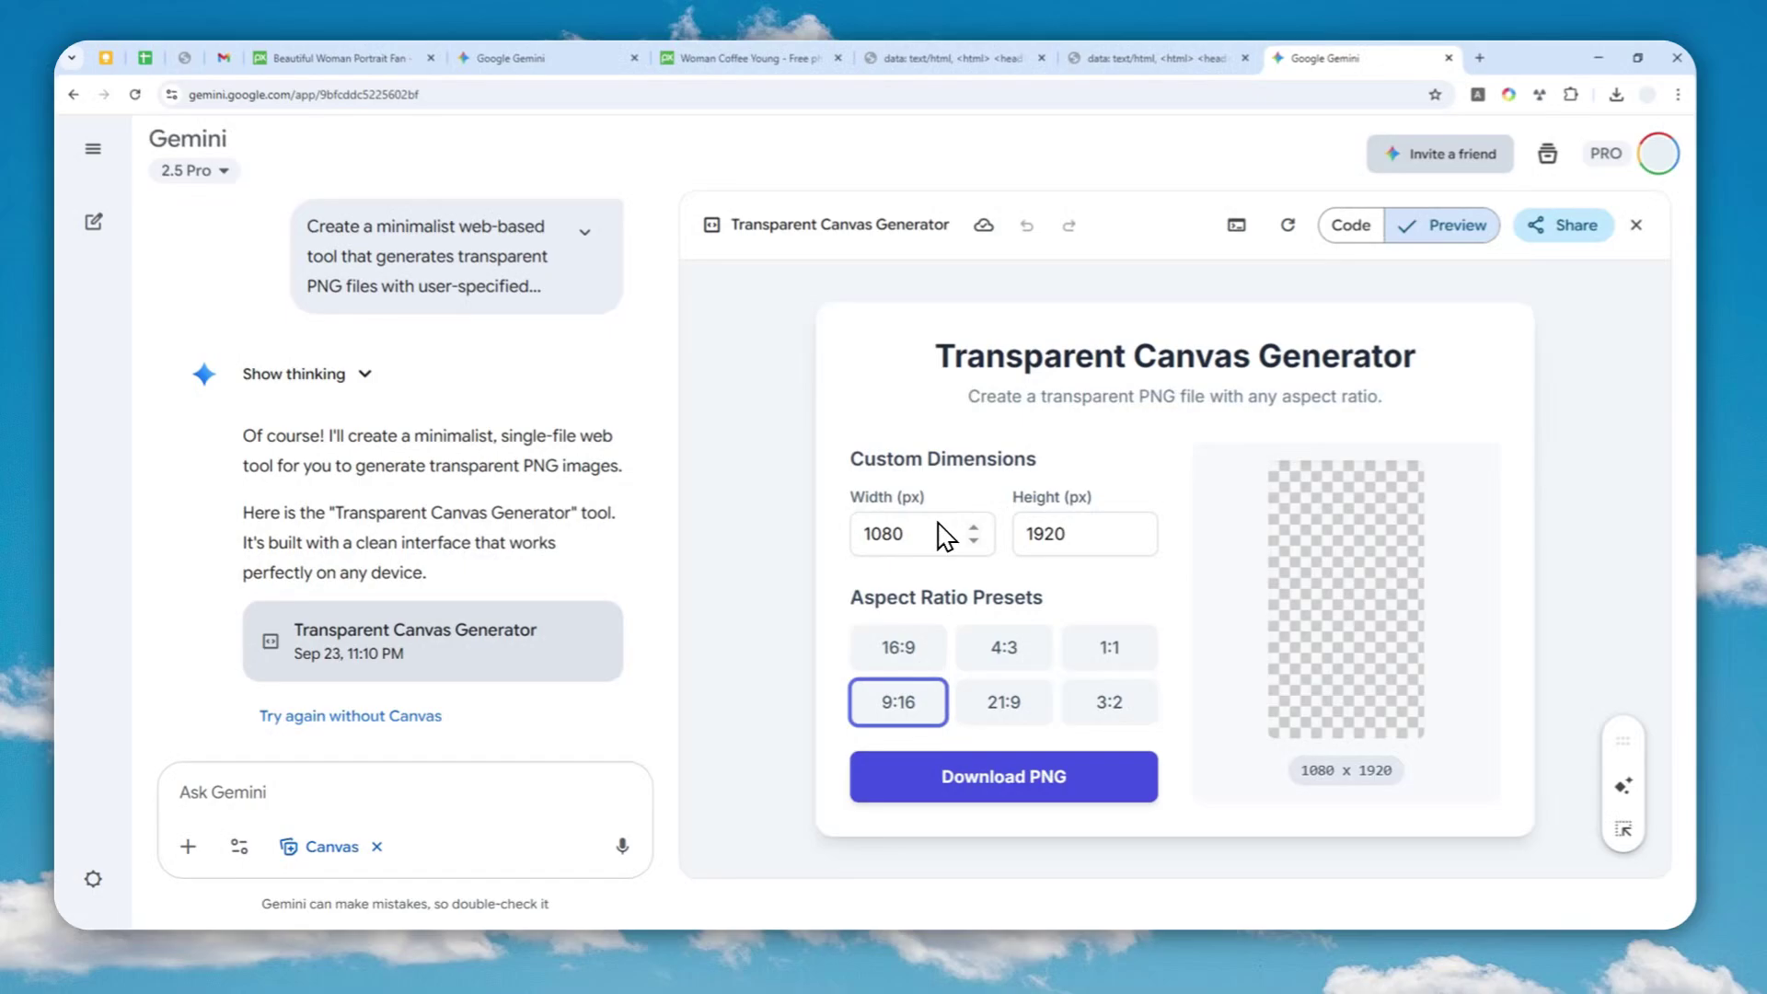
click(905, 535)
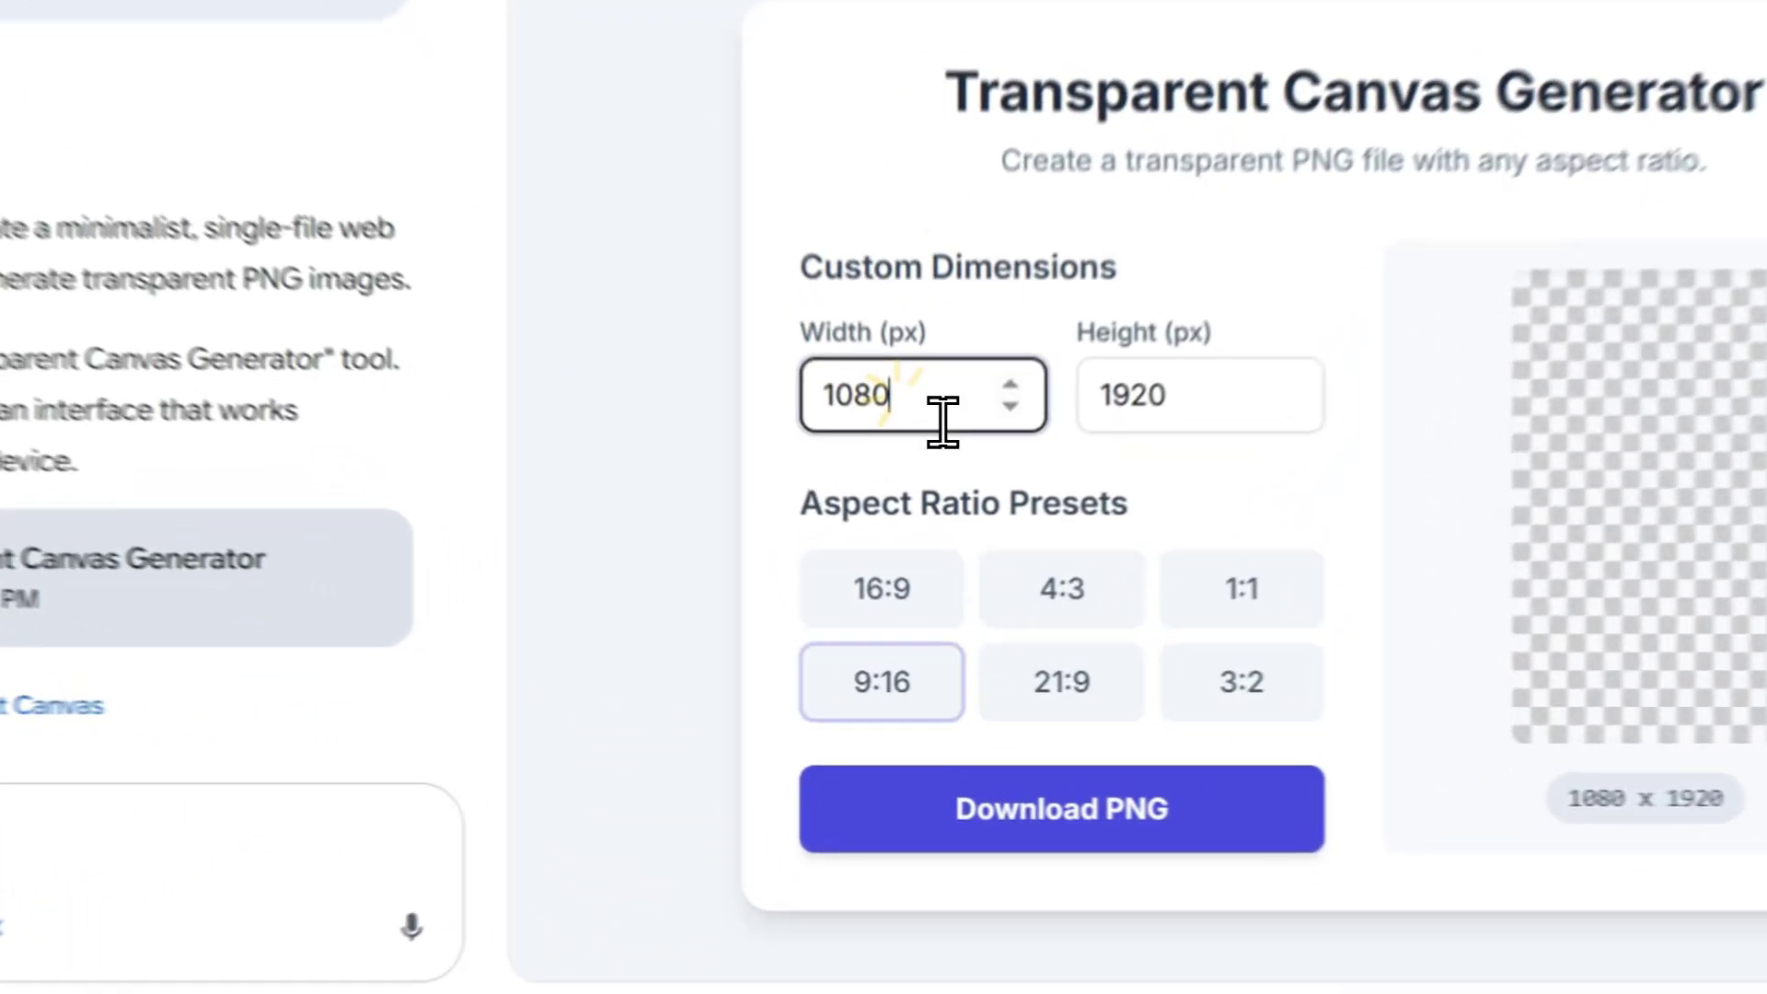
click(861, 684)
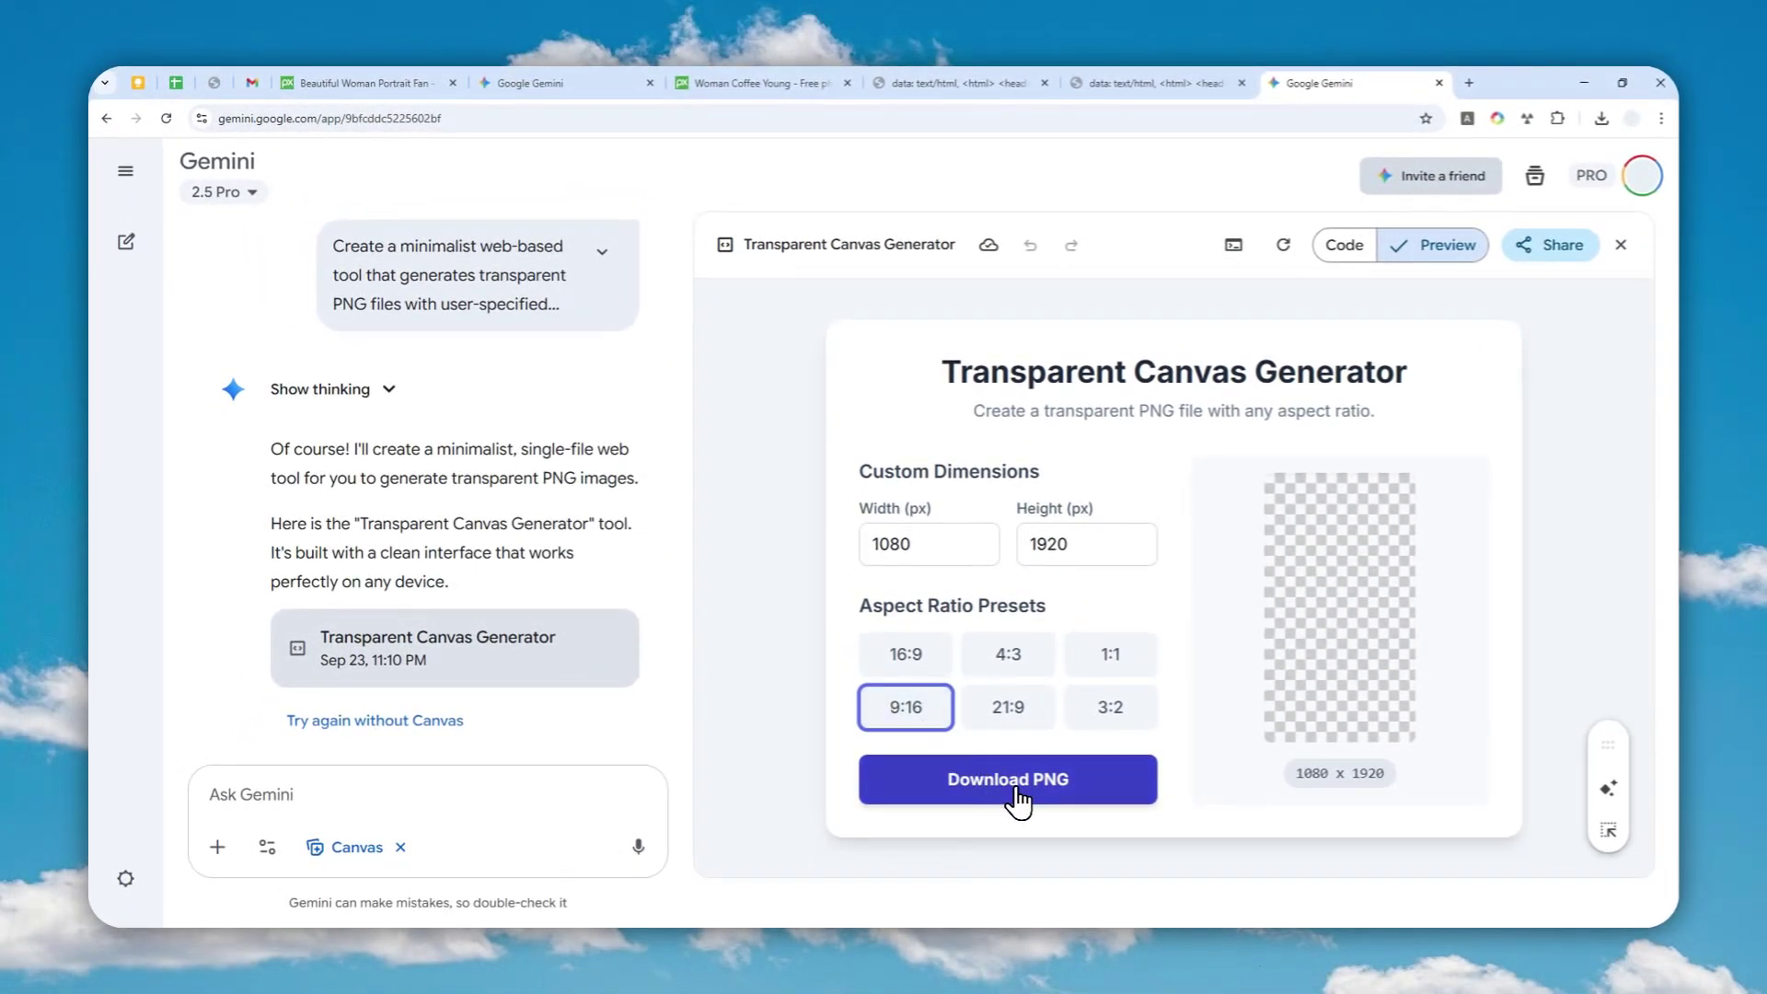
- Download the transparent 1080×1920 PNG and view it in a new tab
click(1017, 790)
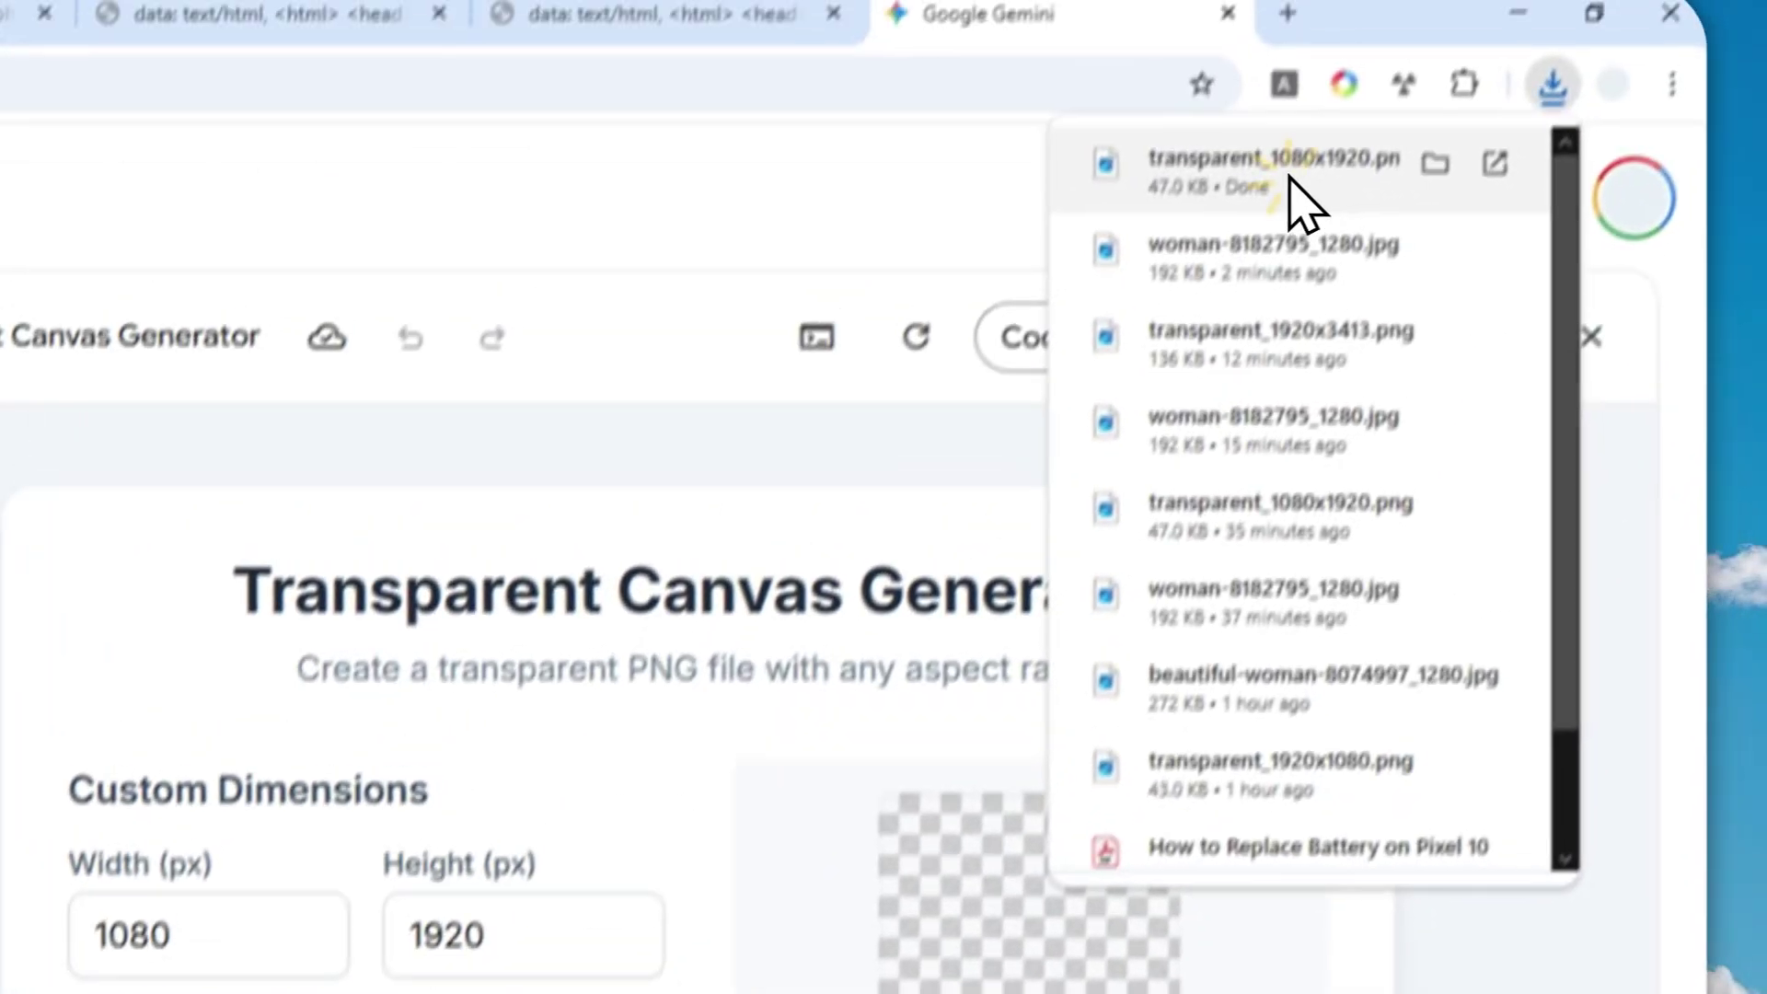
click(1183, 245)
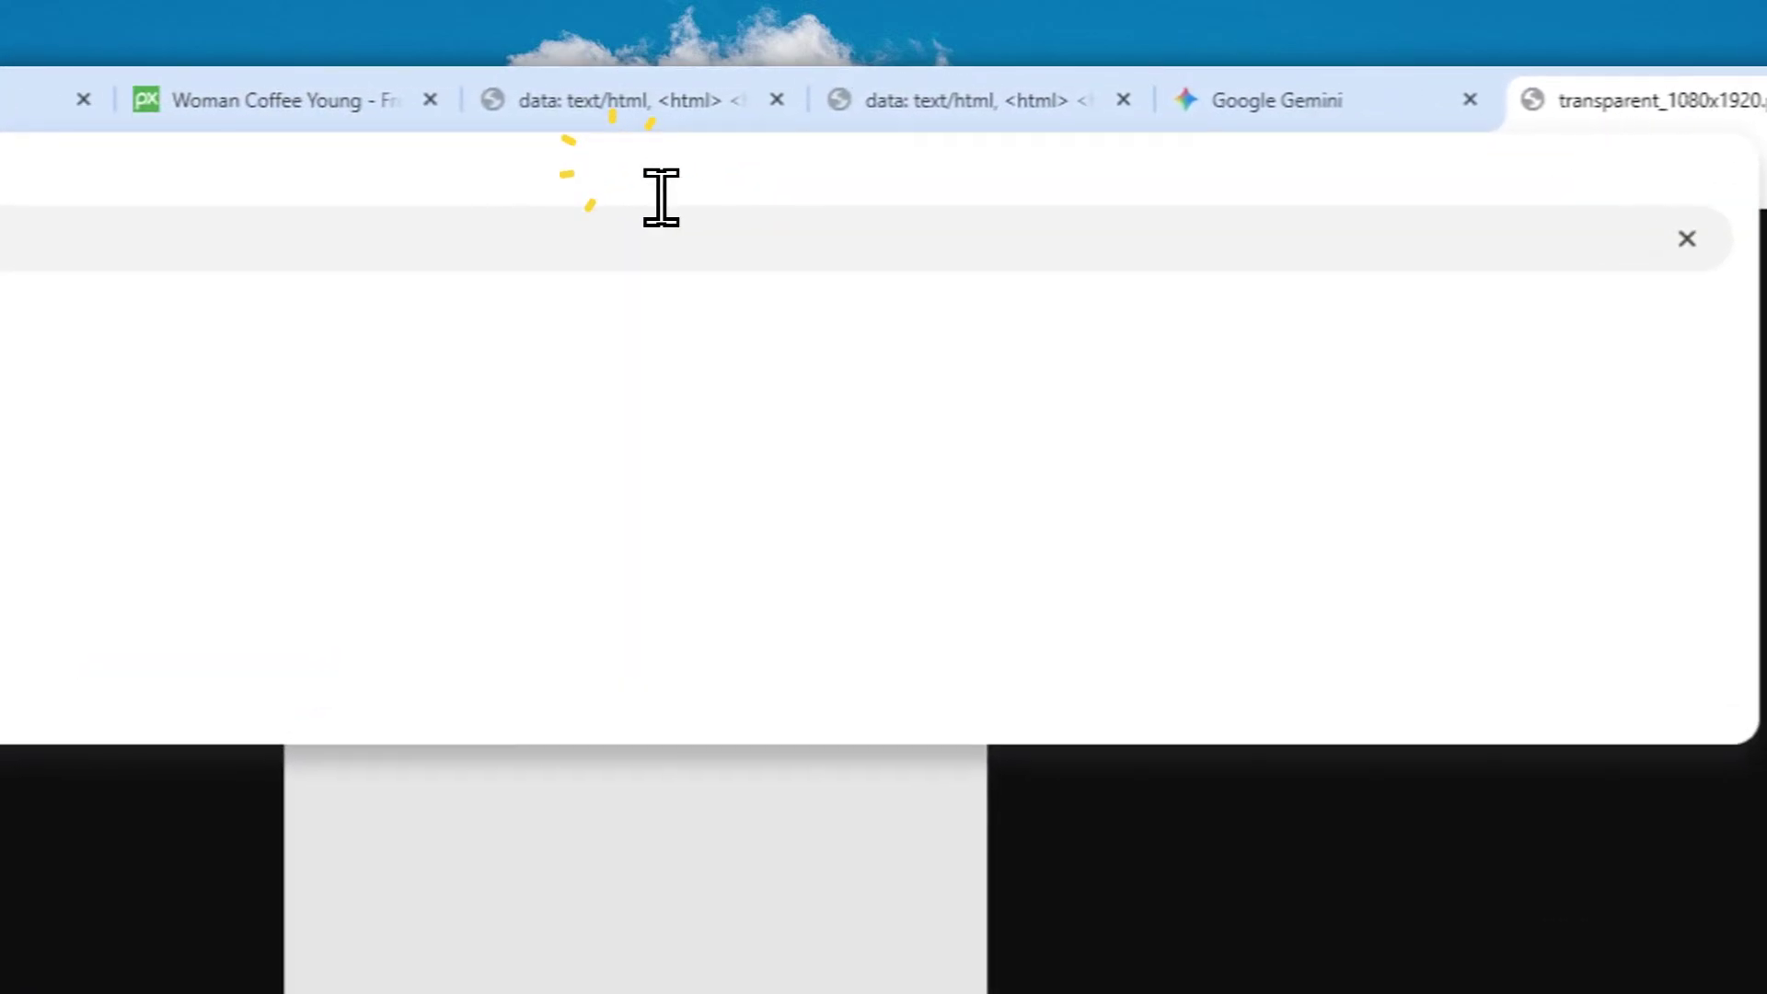
- Attach the café photo and the transparent_1080x1920.png to a new Gemini prompt
key(Return)
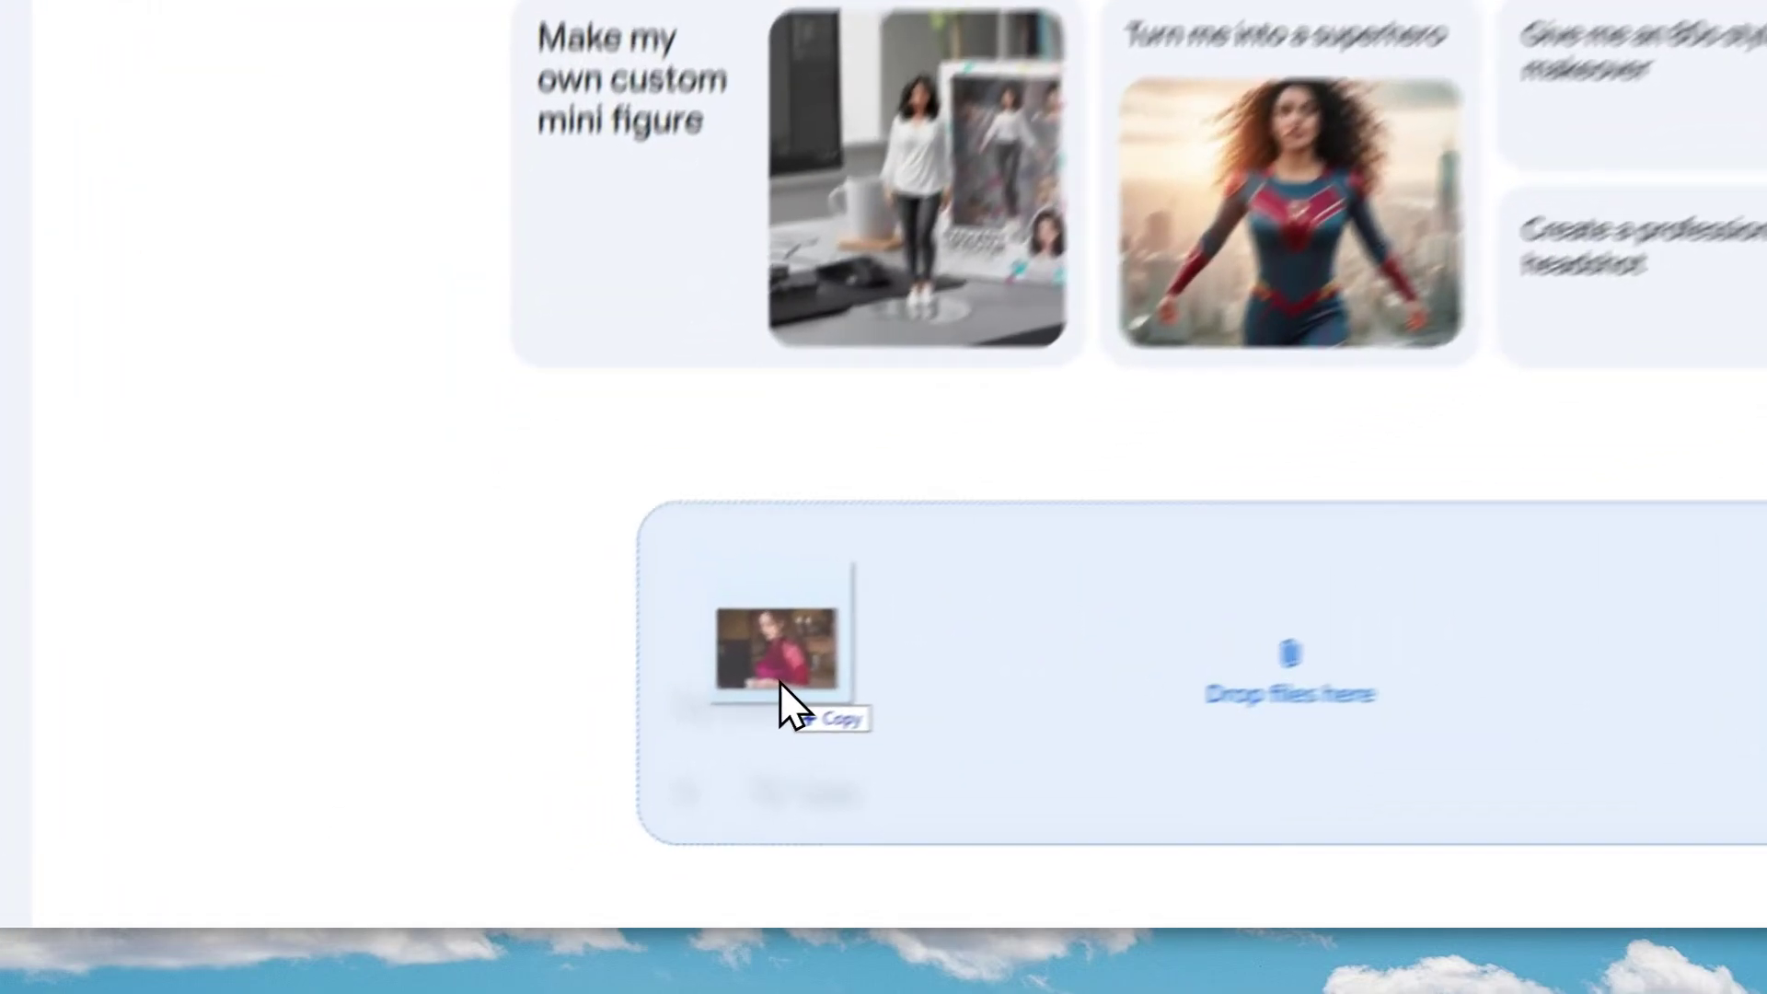
drag(750, 801, 613, 794)
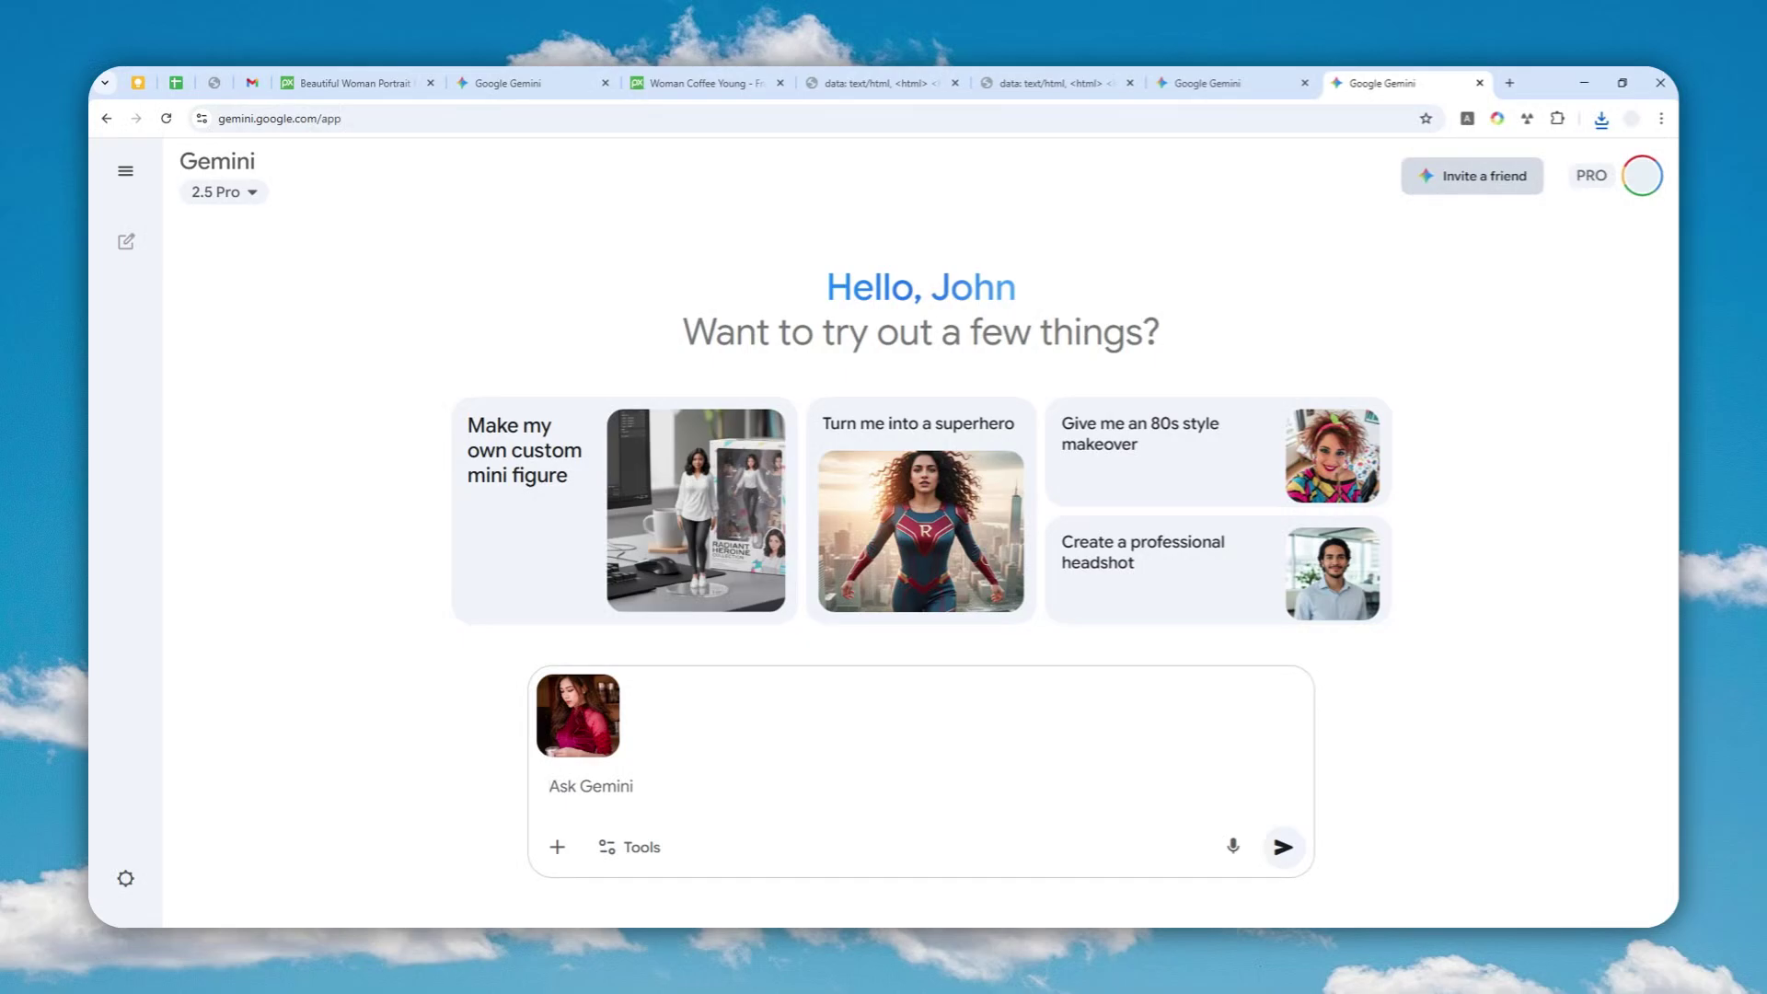
drag(1753, 871, 750, 777)
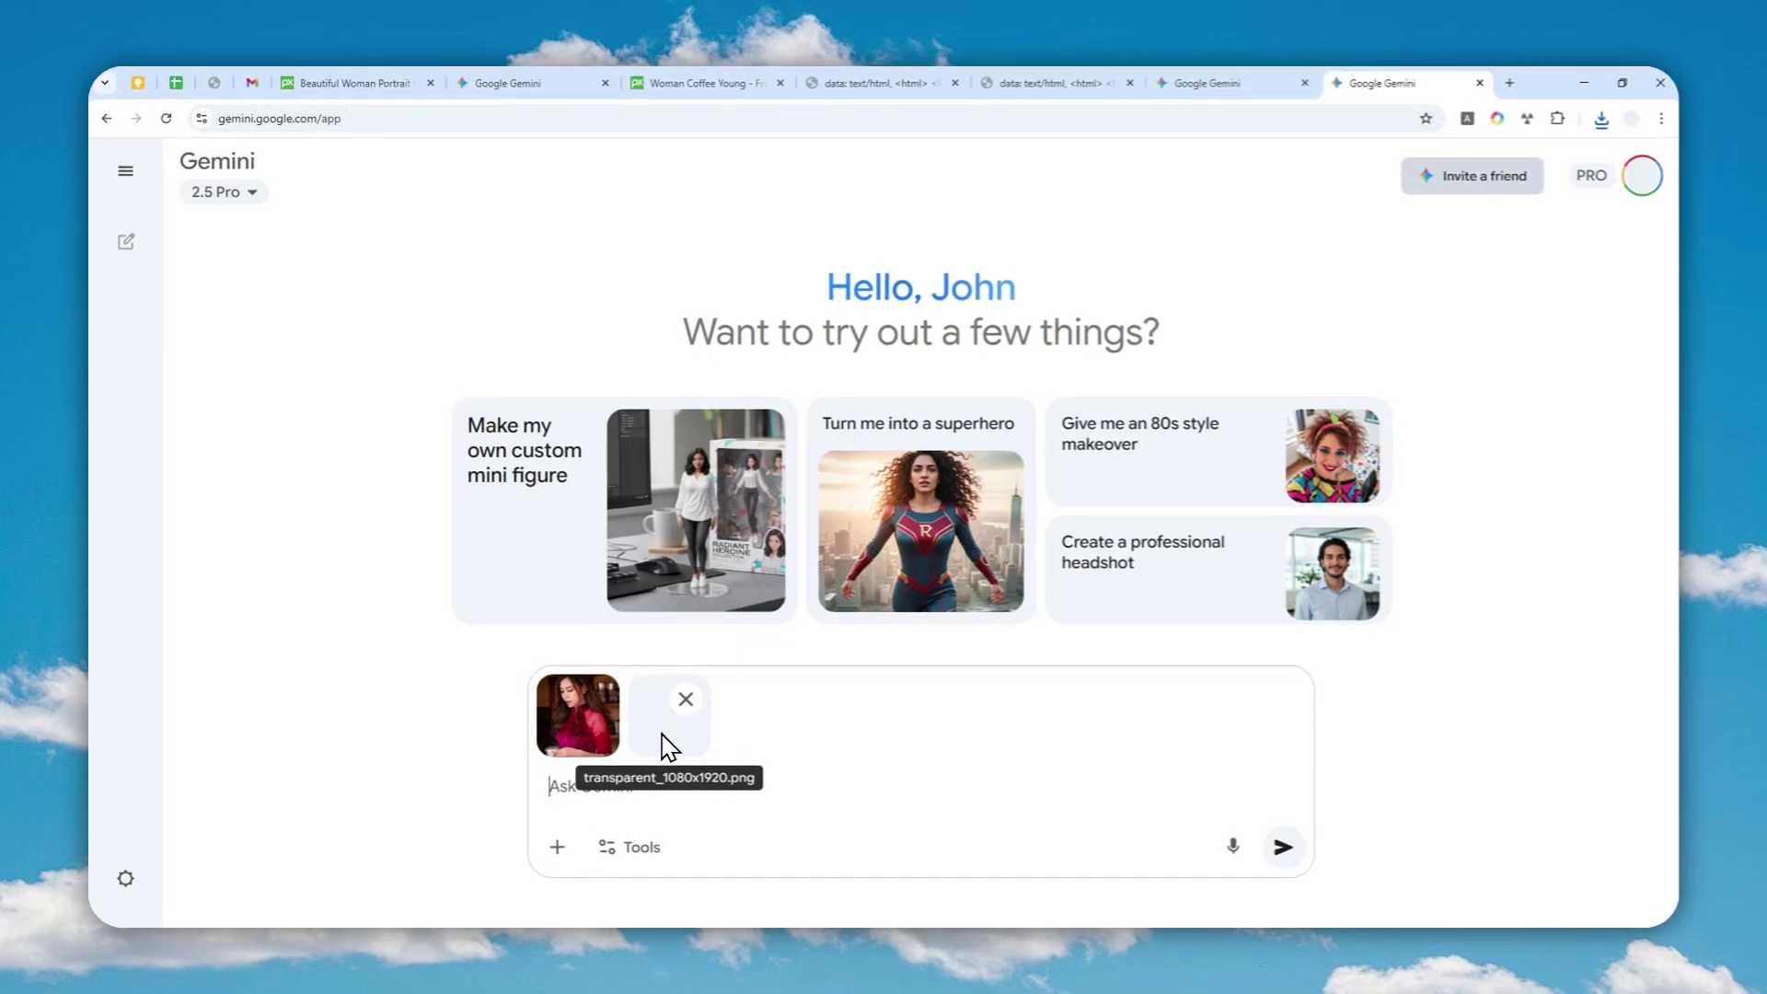
- Copy Prompt 1's 'Expand the canvas' paragraph from the notes and return to the Gemini chat
click(891, 83)
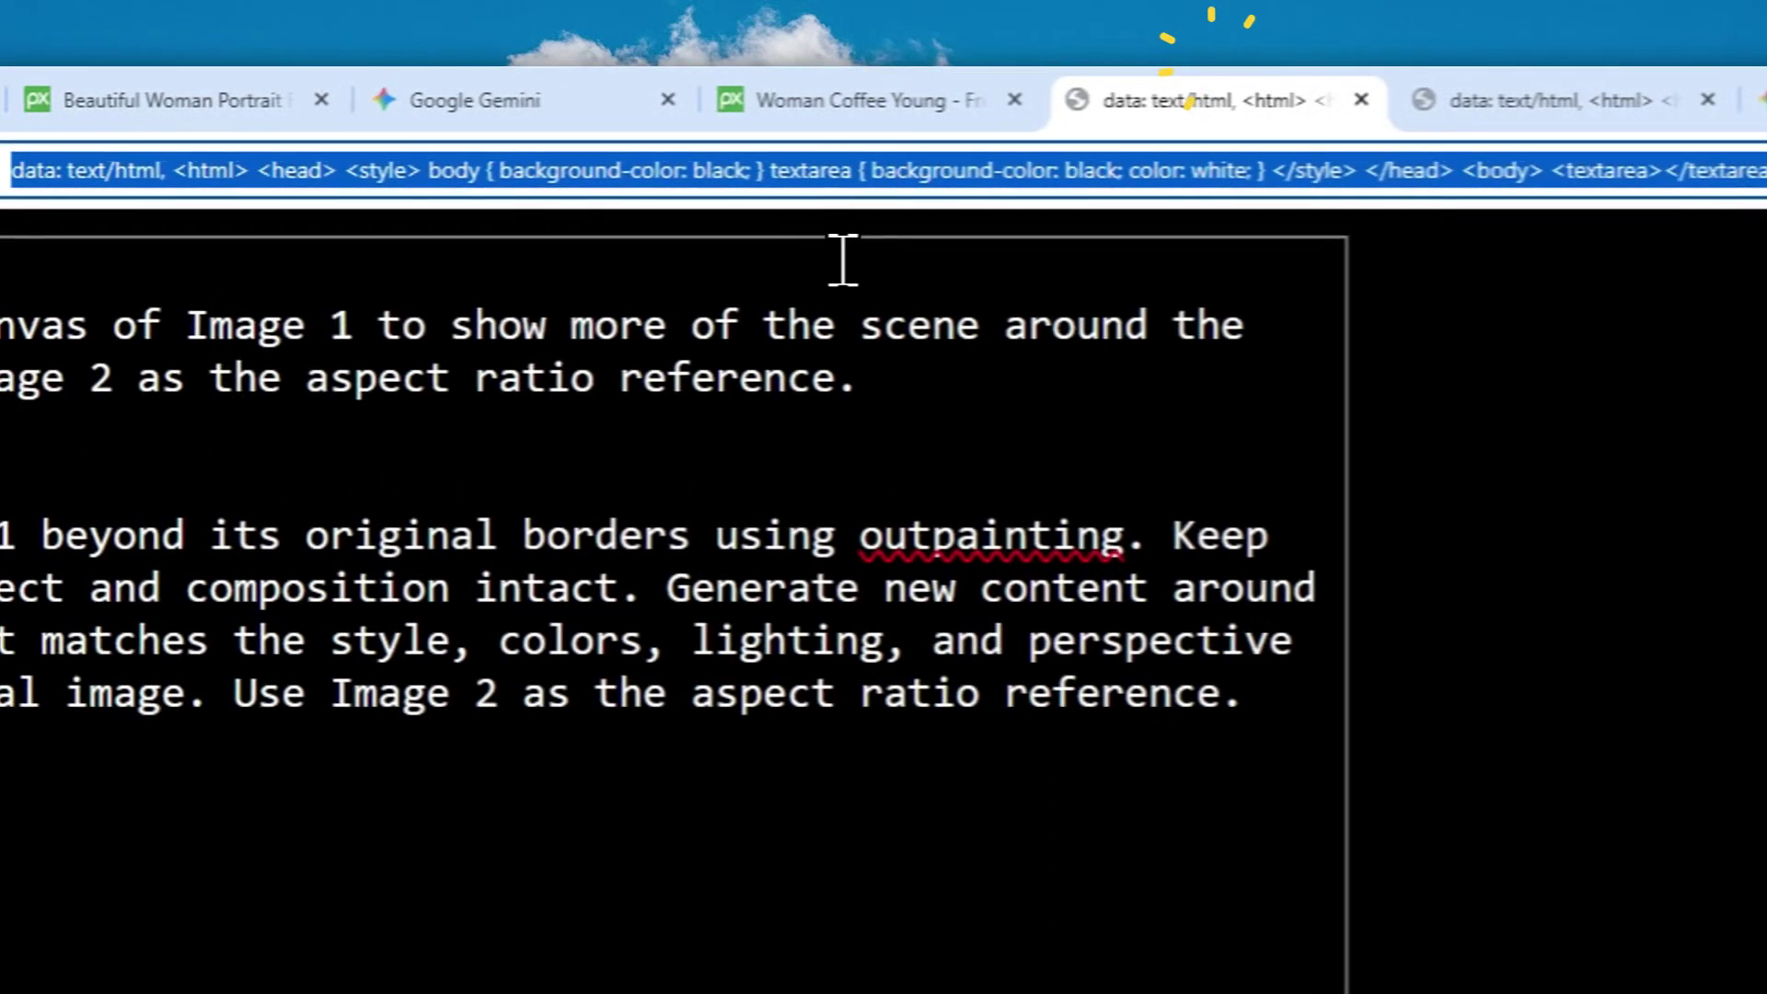
click(368, 381)
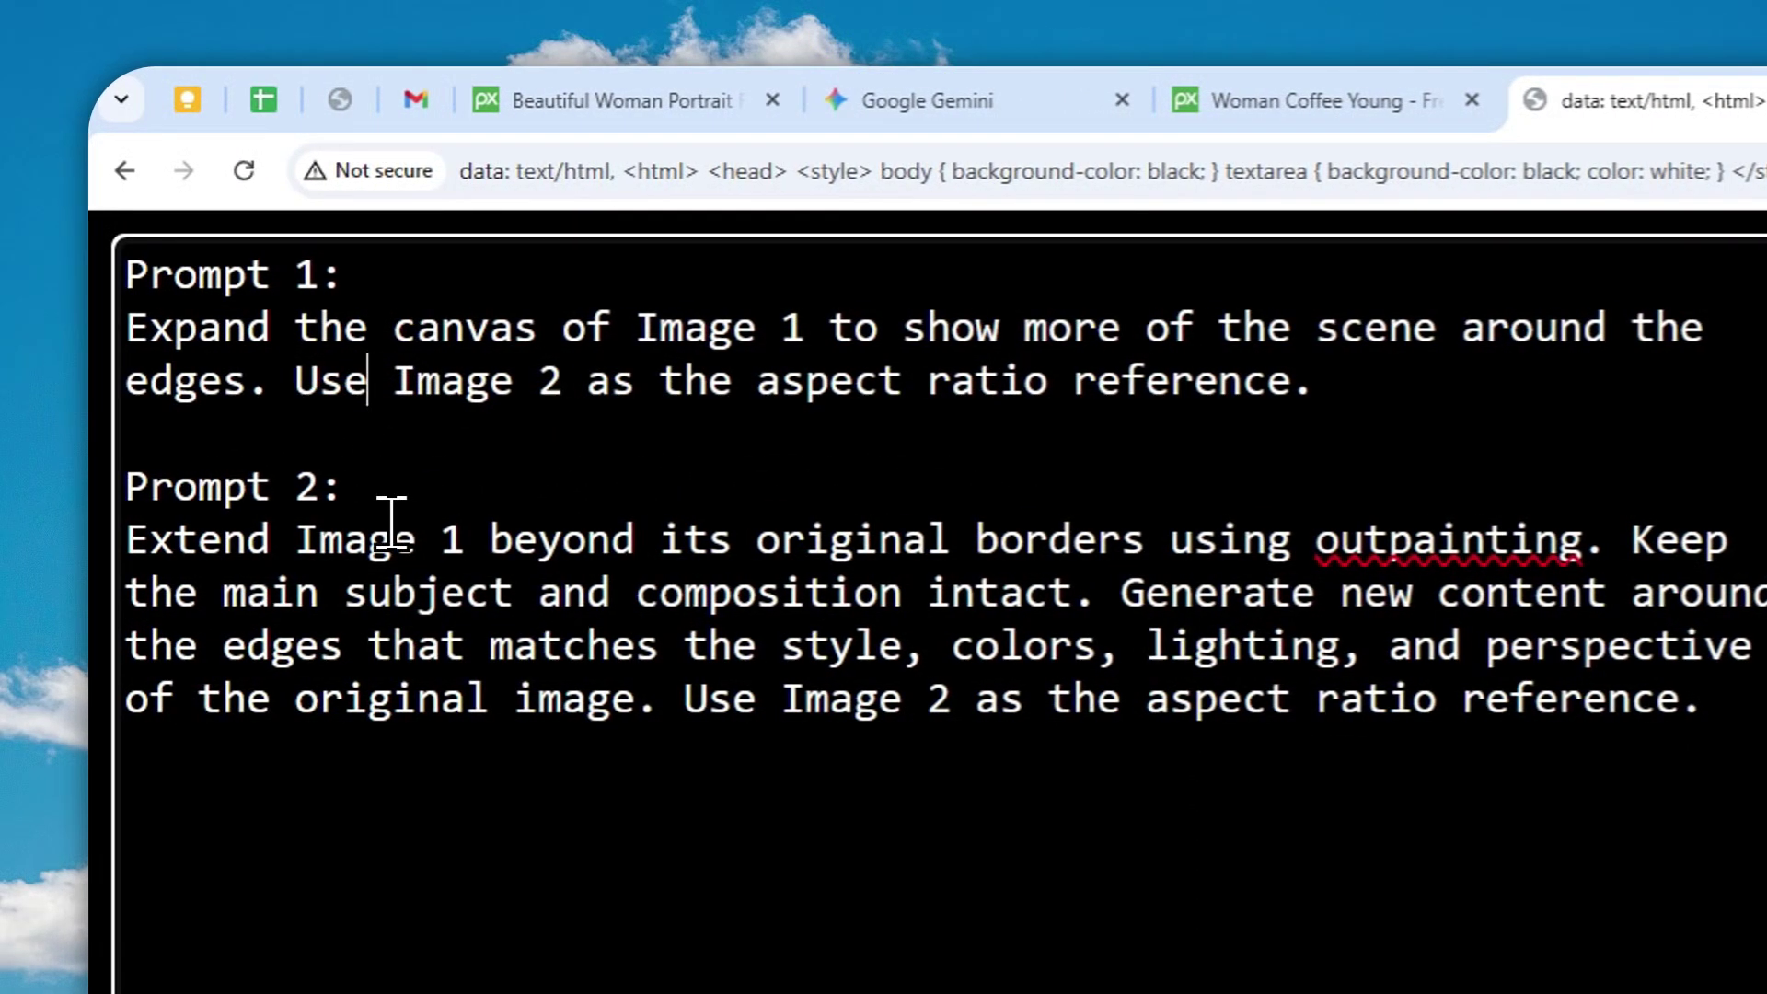
click(391, 522)
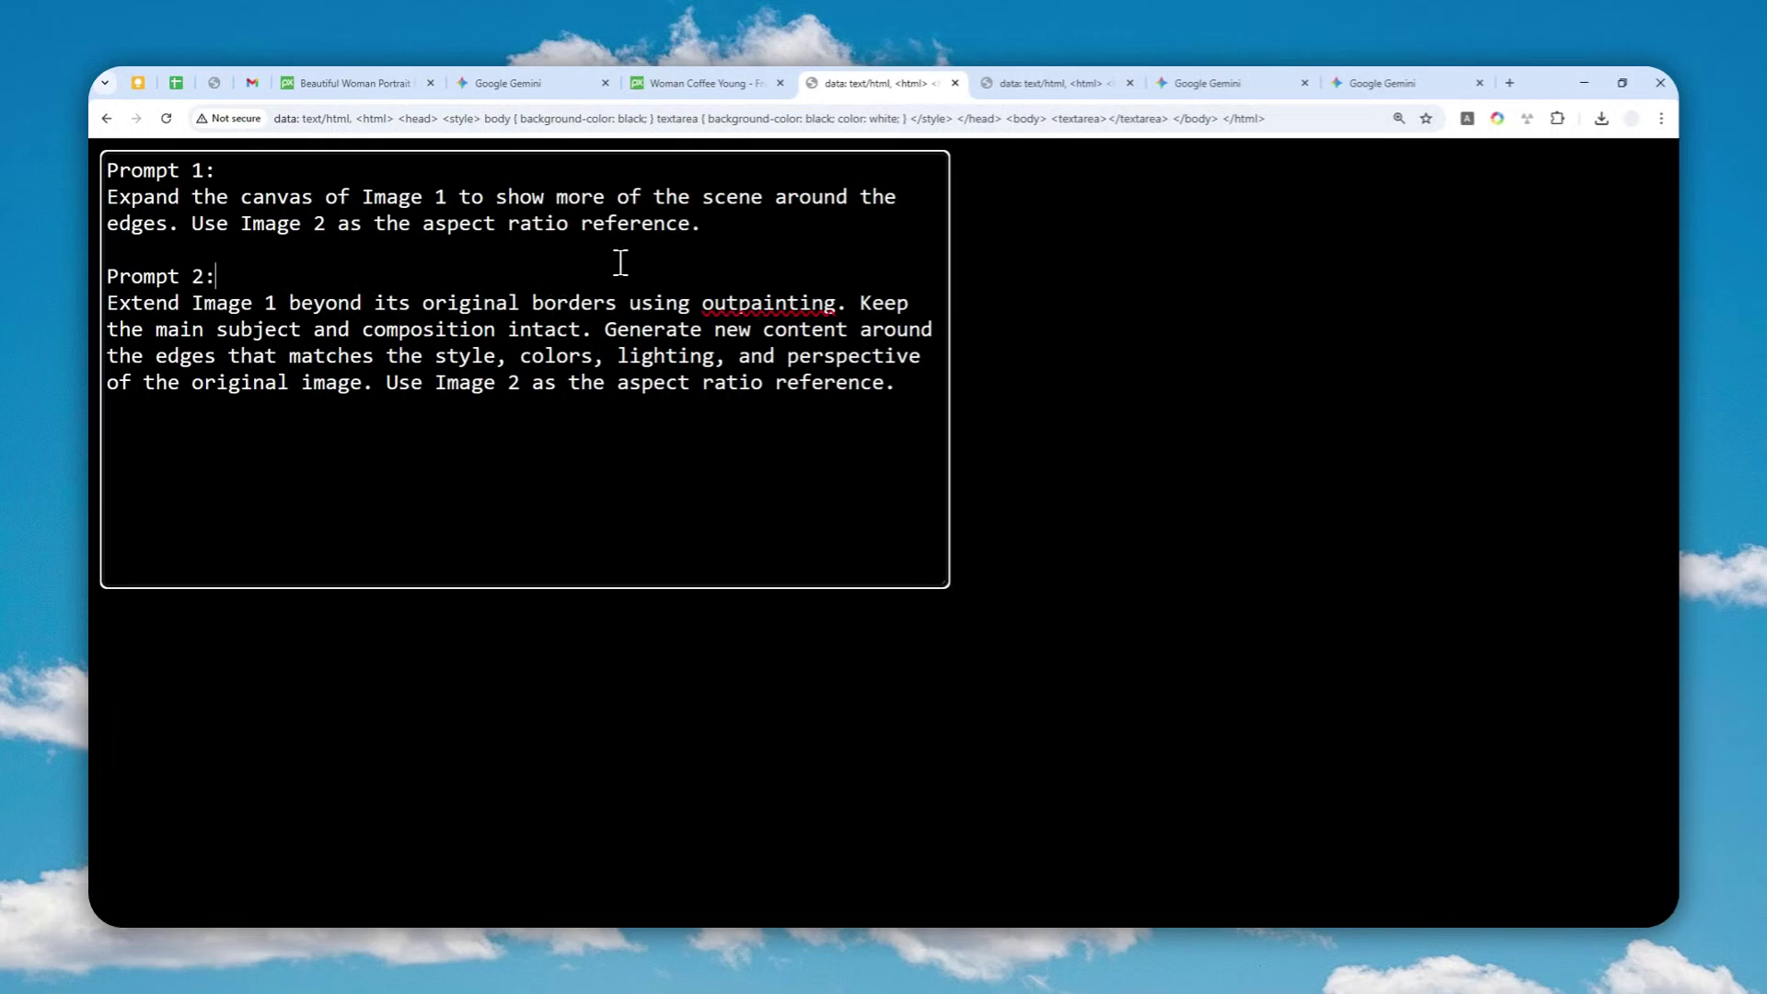
drag(701, 225, 84, 196)
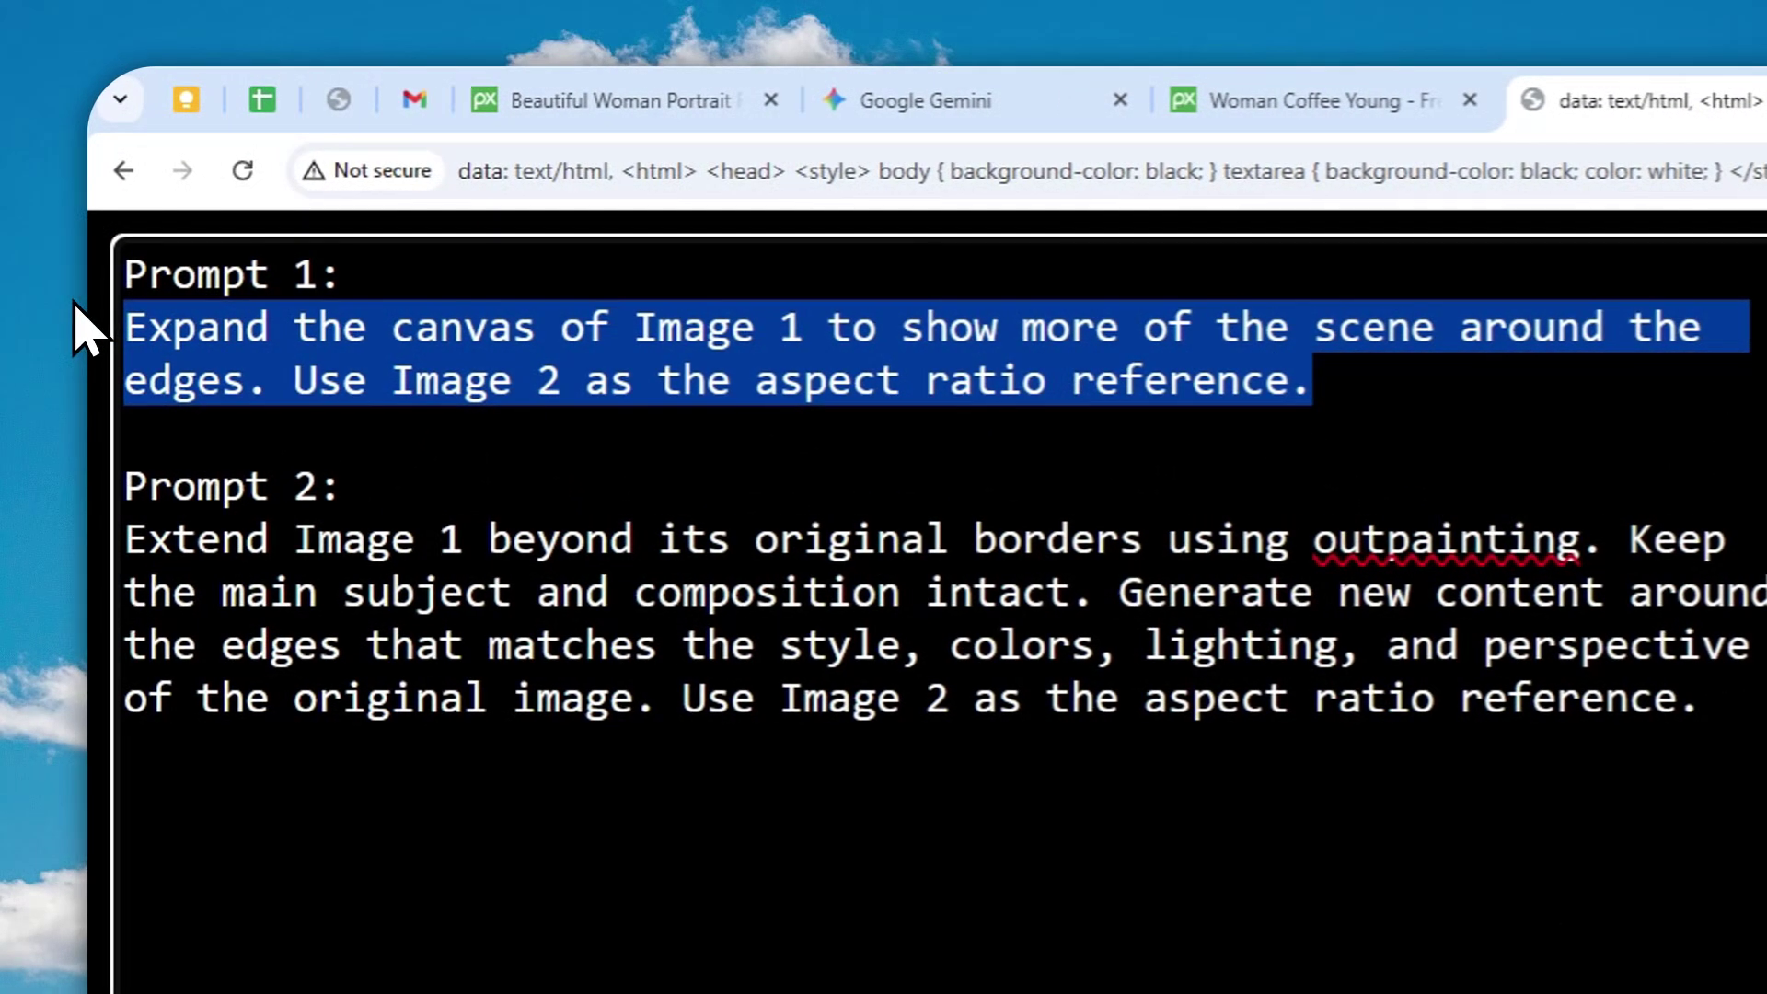
right_click(814, 362)
click(981, 524)
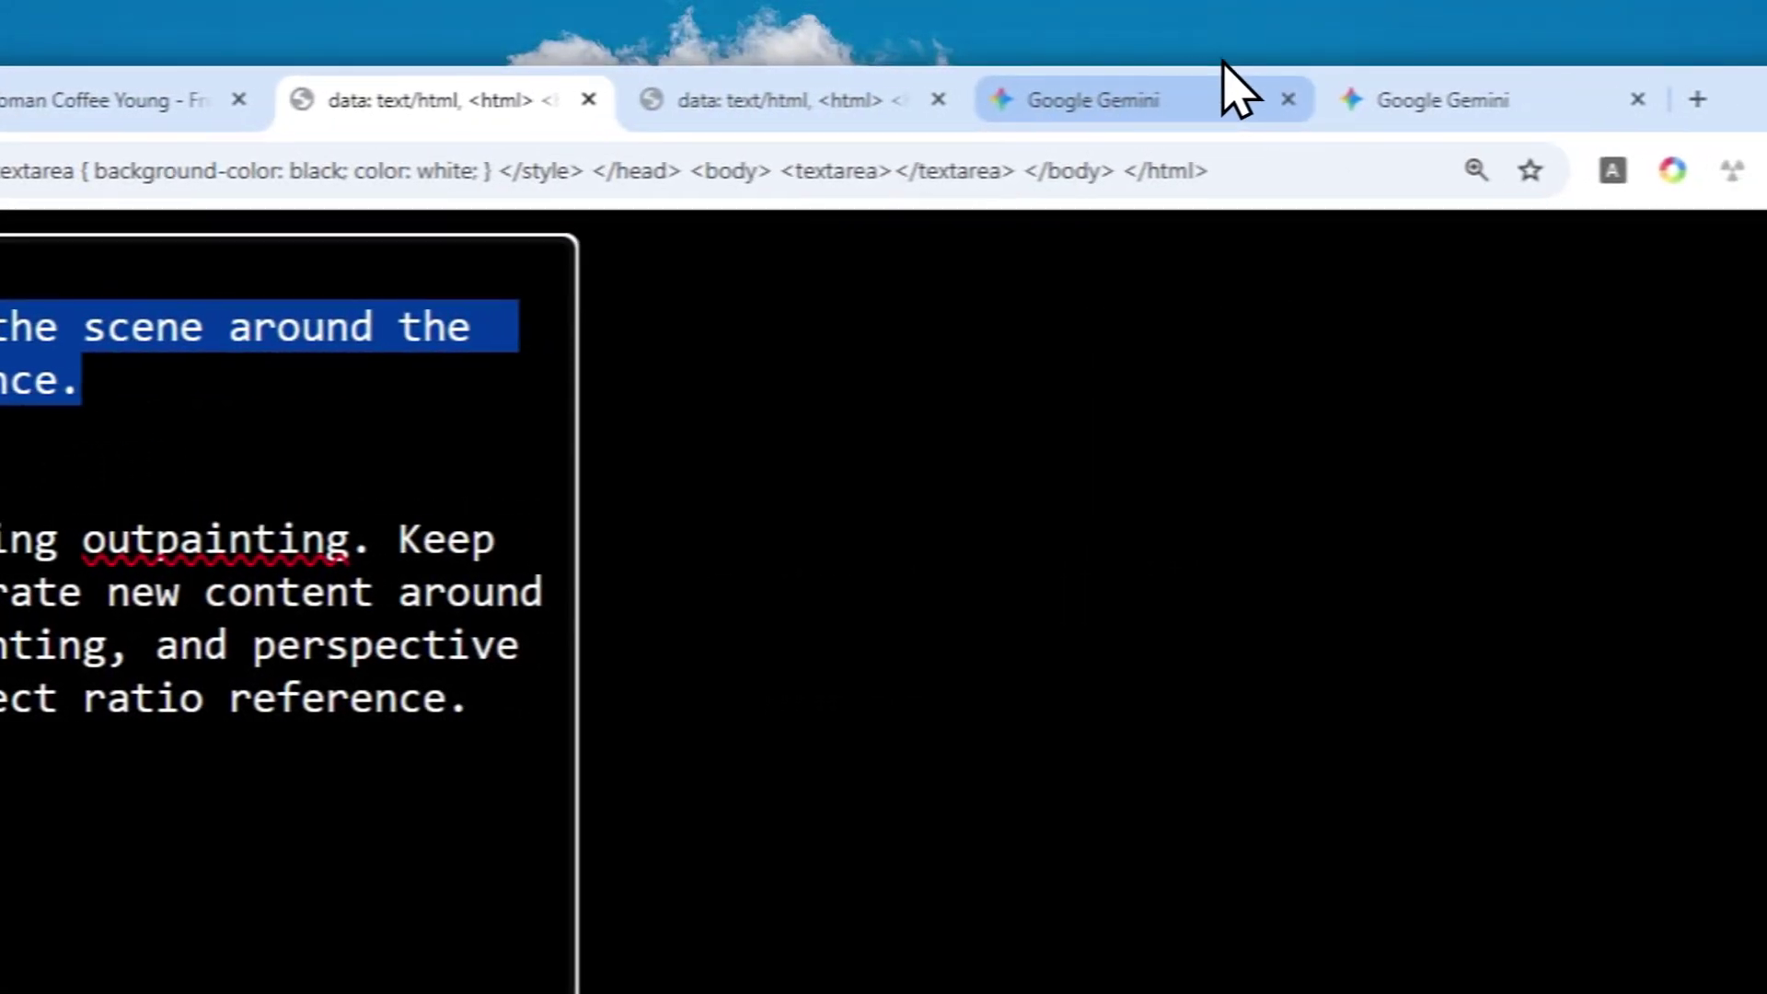
click(1366, 100)
- Send the pasted canvas-expansion prompt with both images in Create images mode
right_click(698, 698)
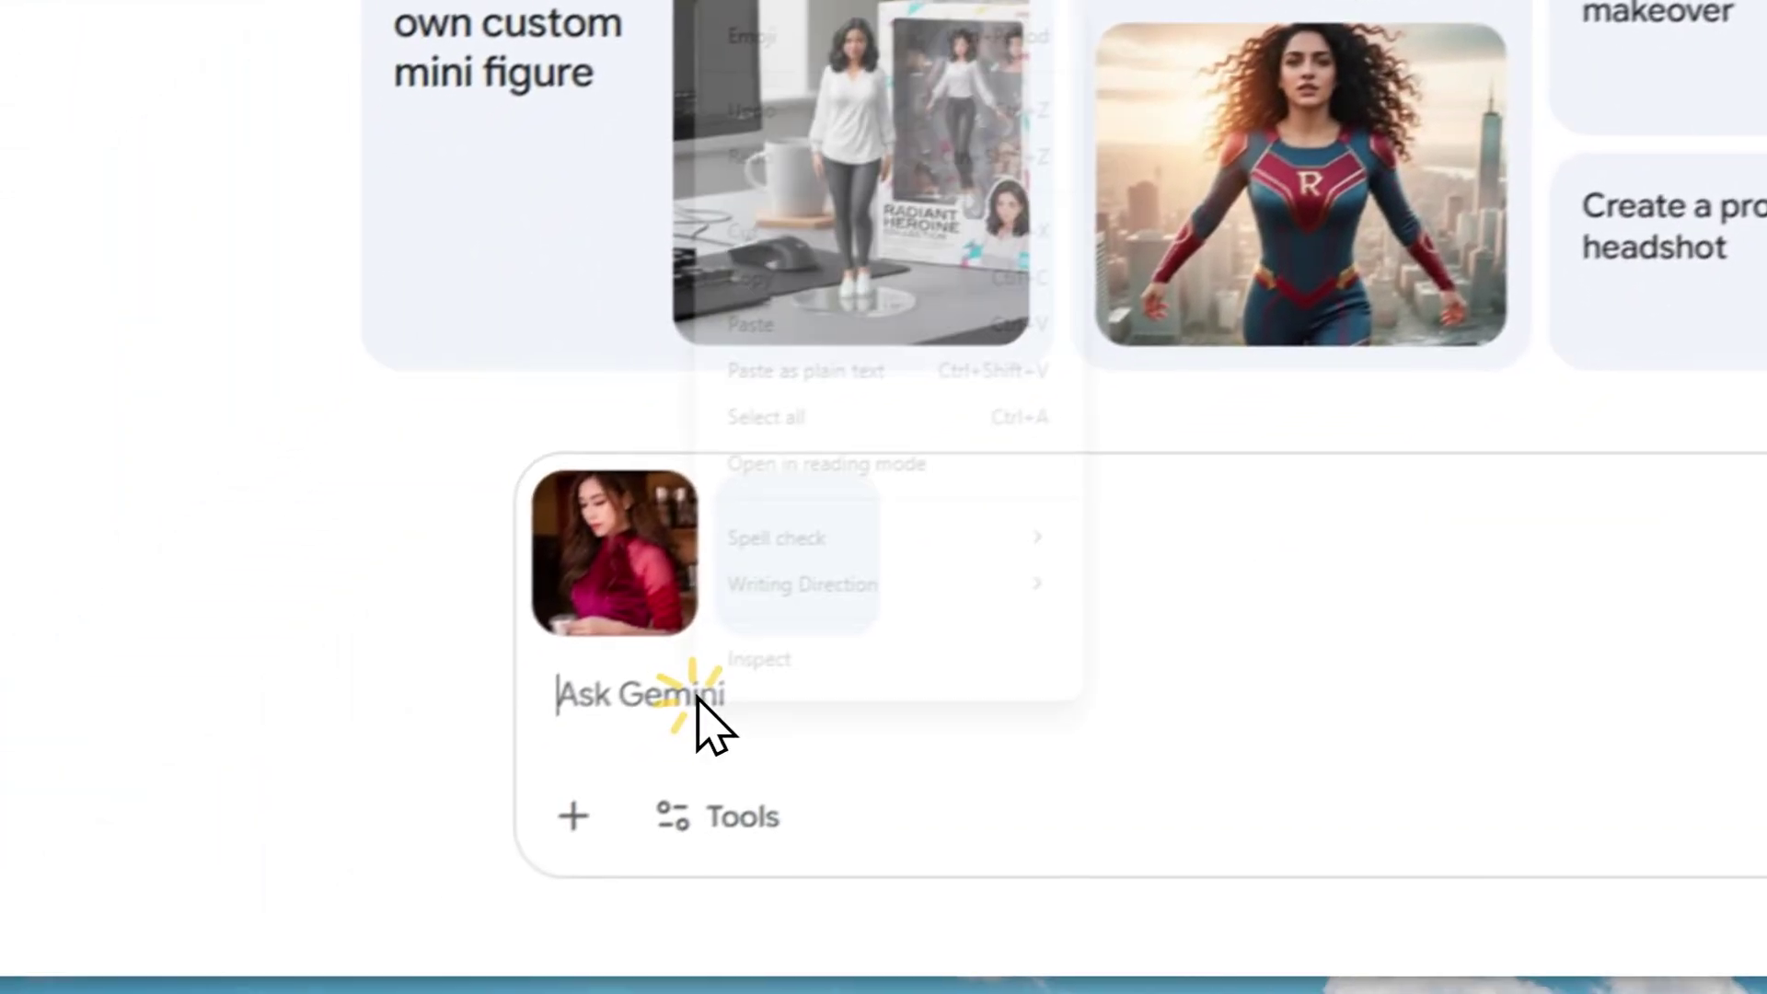
click(884, 293)
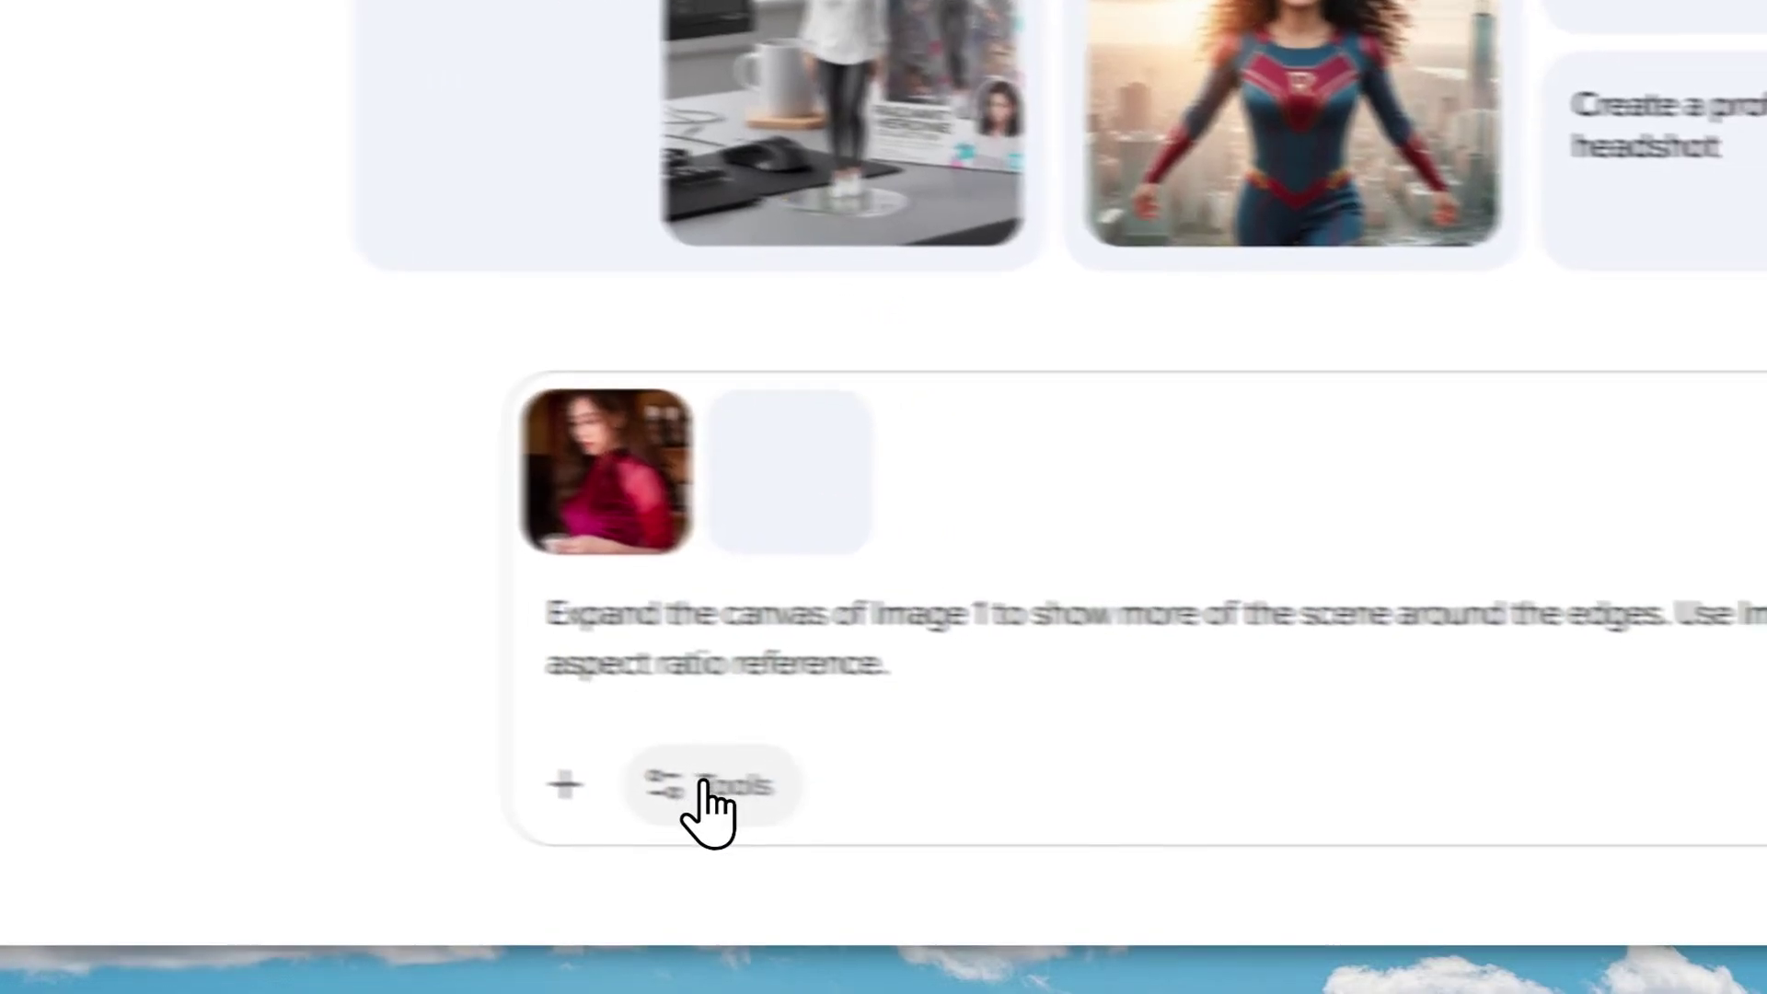
click(710, 798)
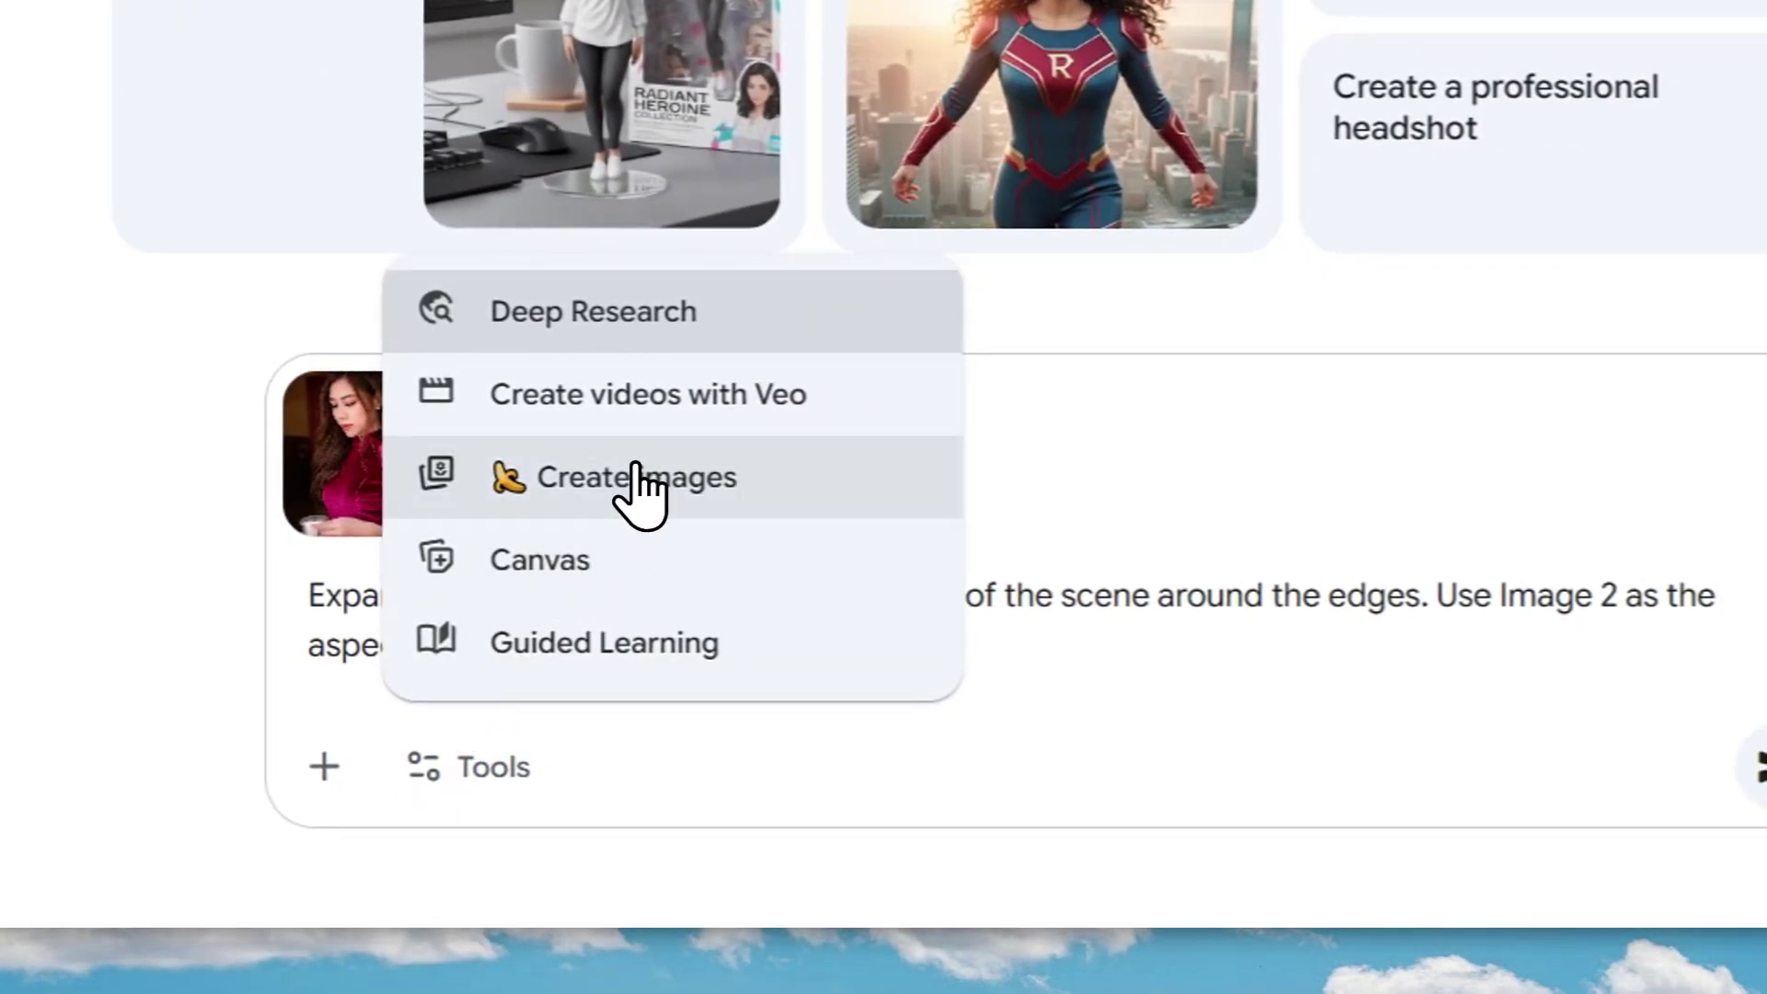
click(636, 469)
click(1113, 771)
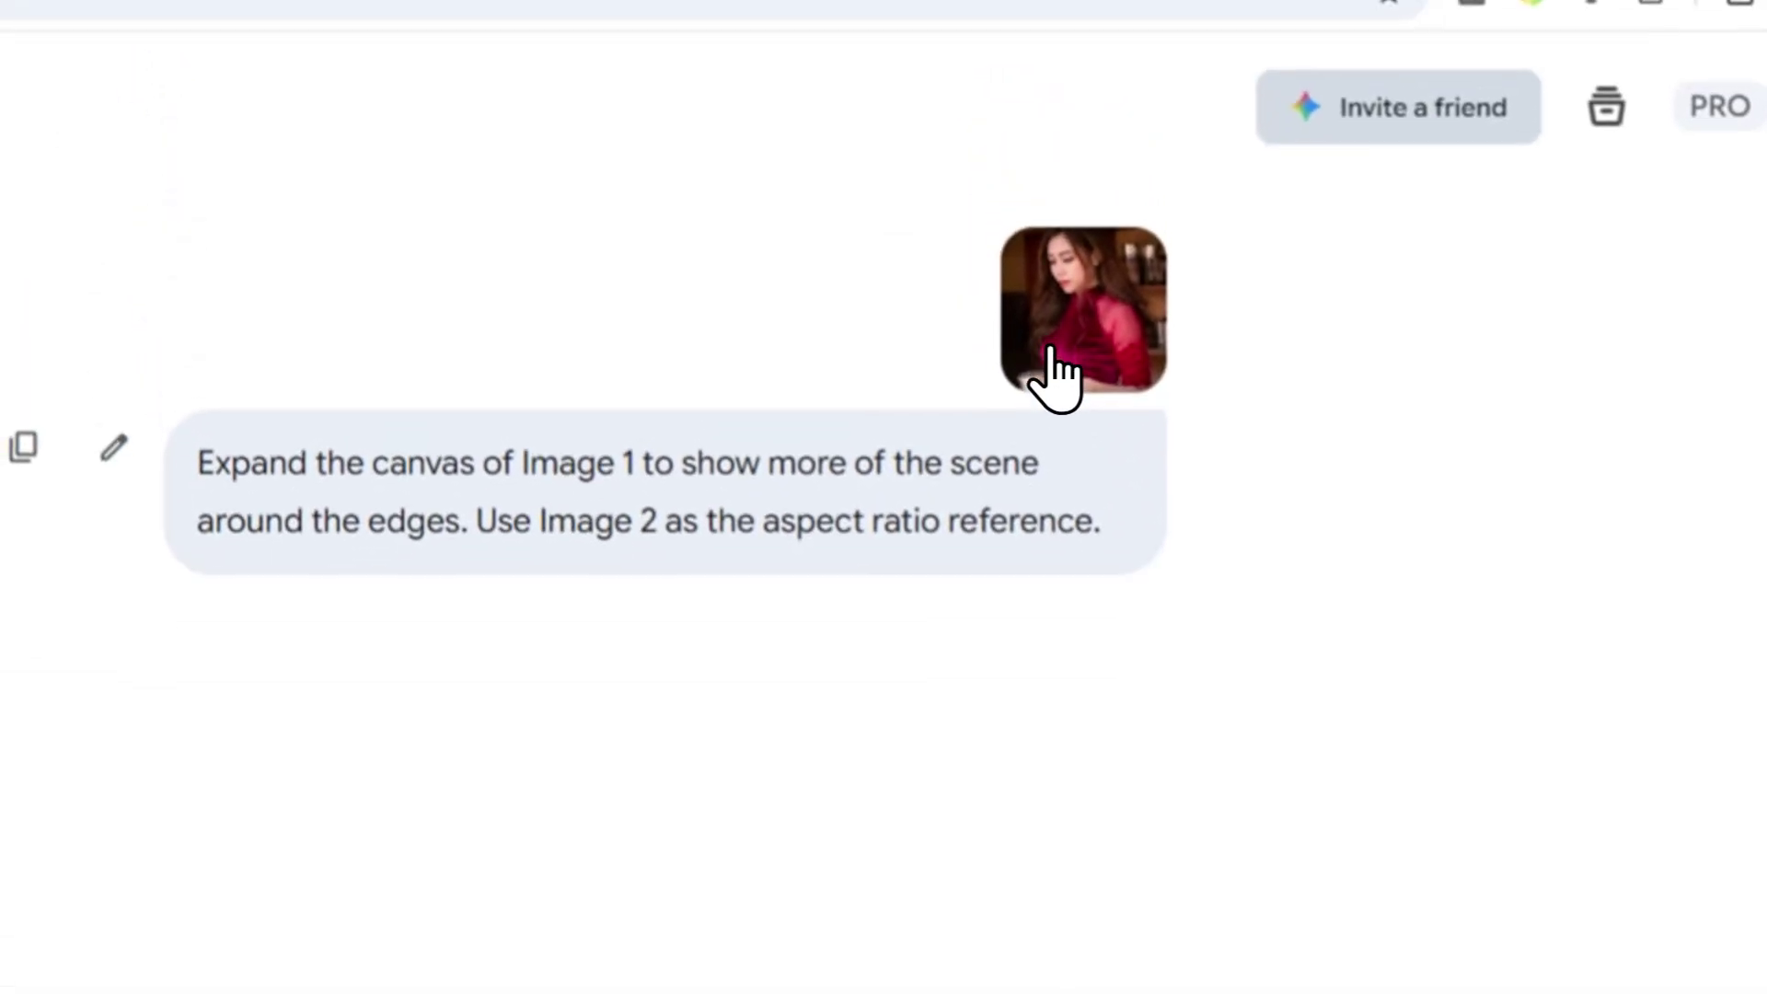
click(1056, 373)
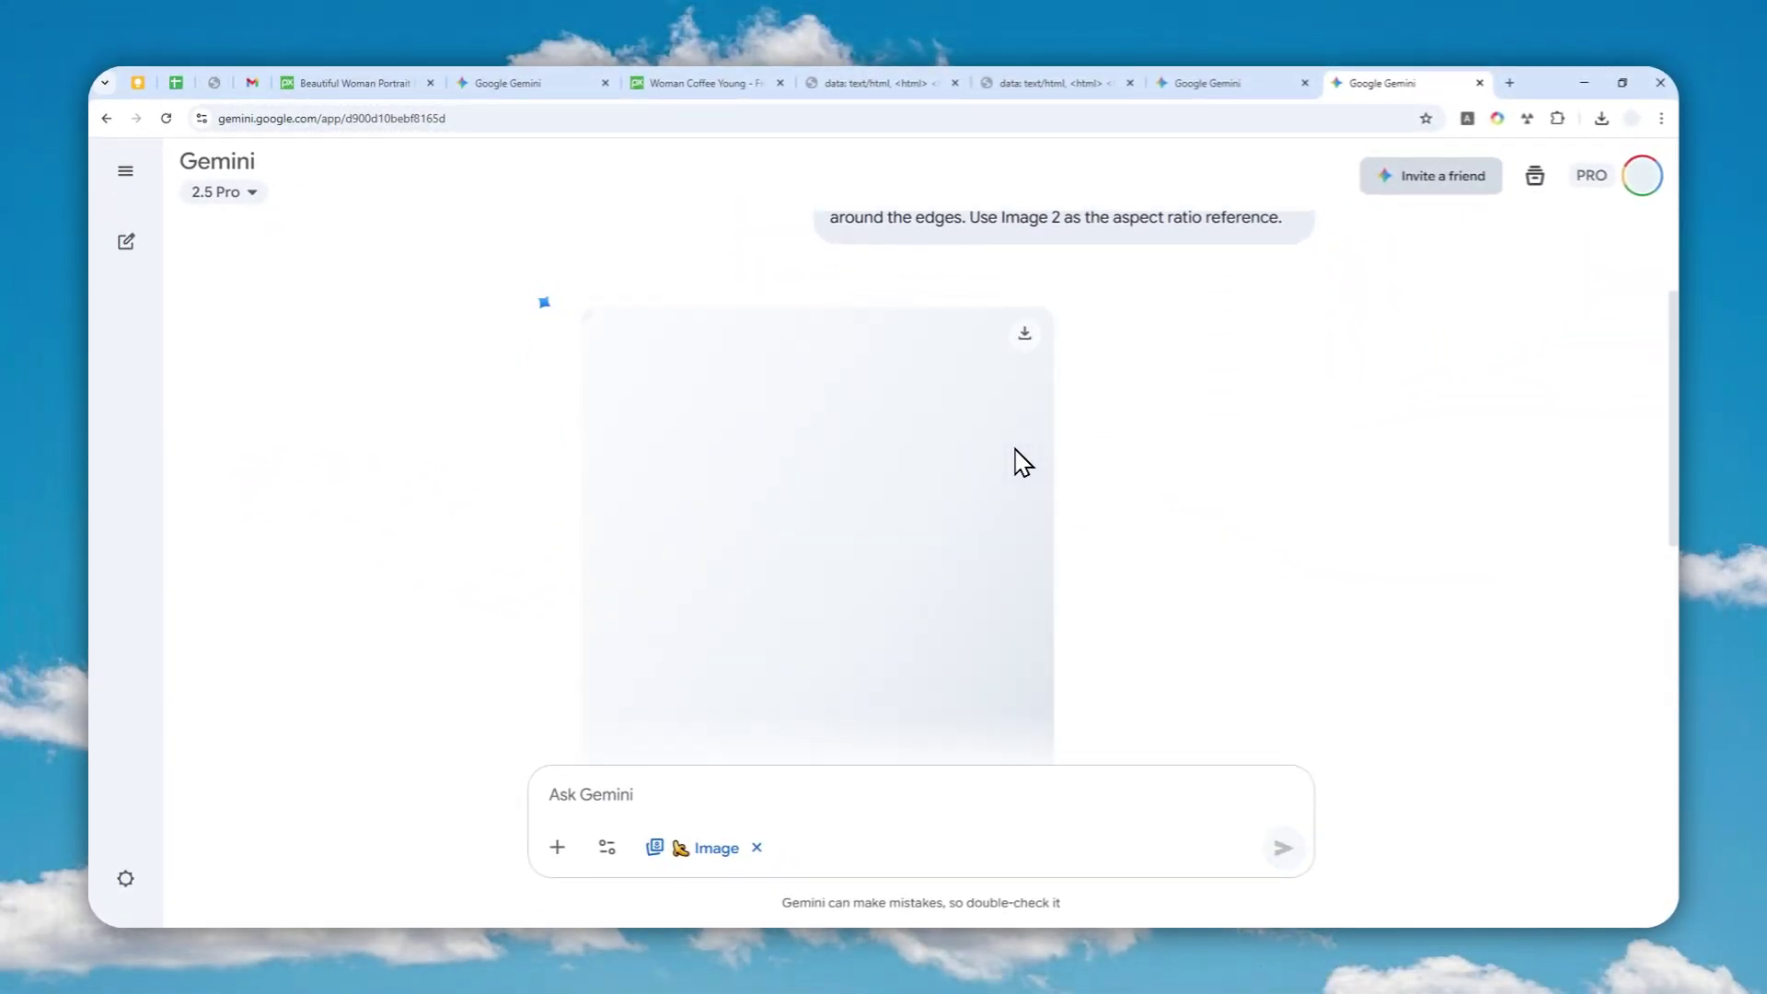
scroll(1171, 439, down, 1)
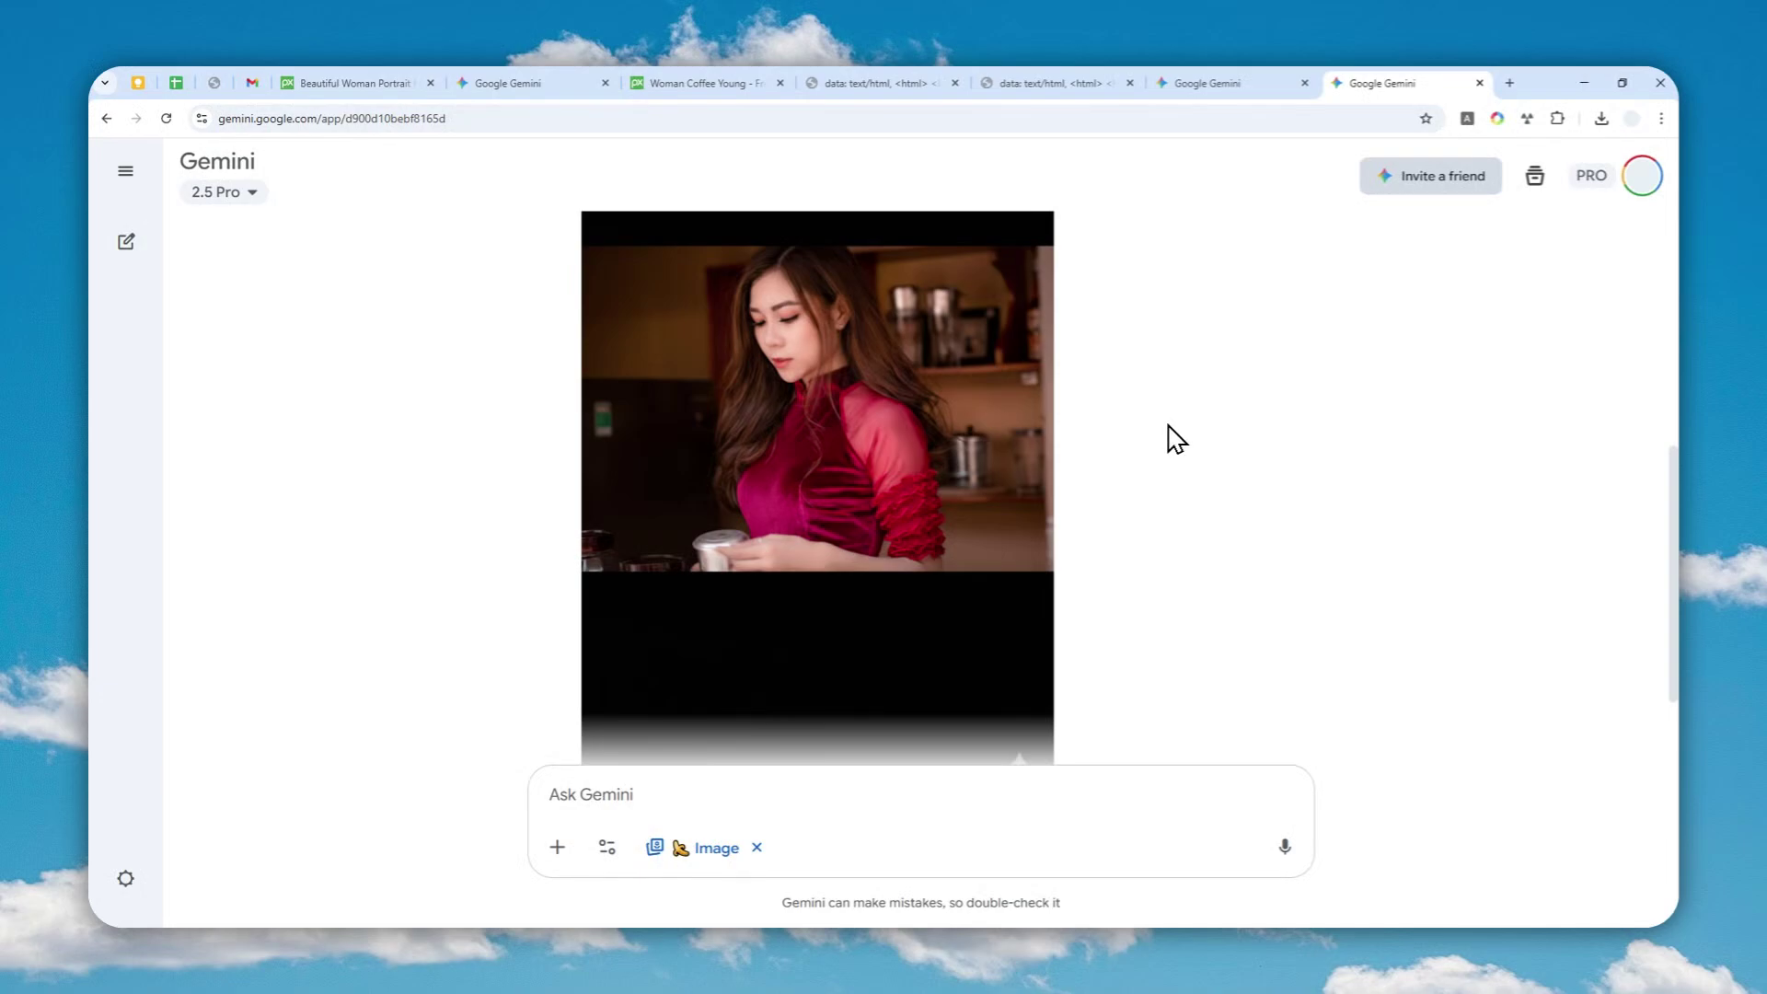
scroll(786, 729, down, 1)
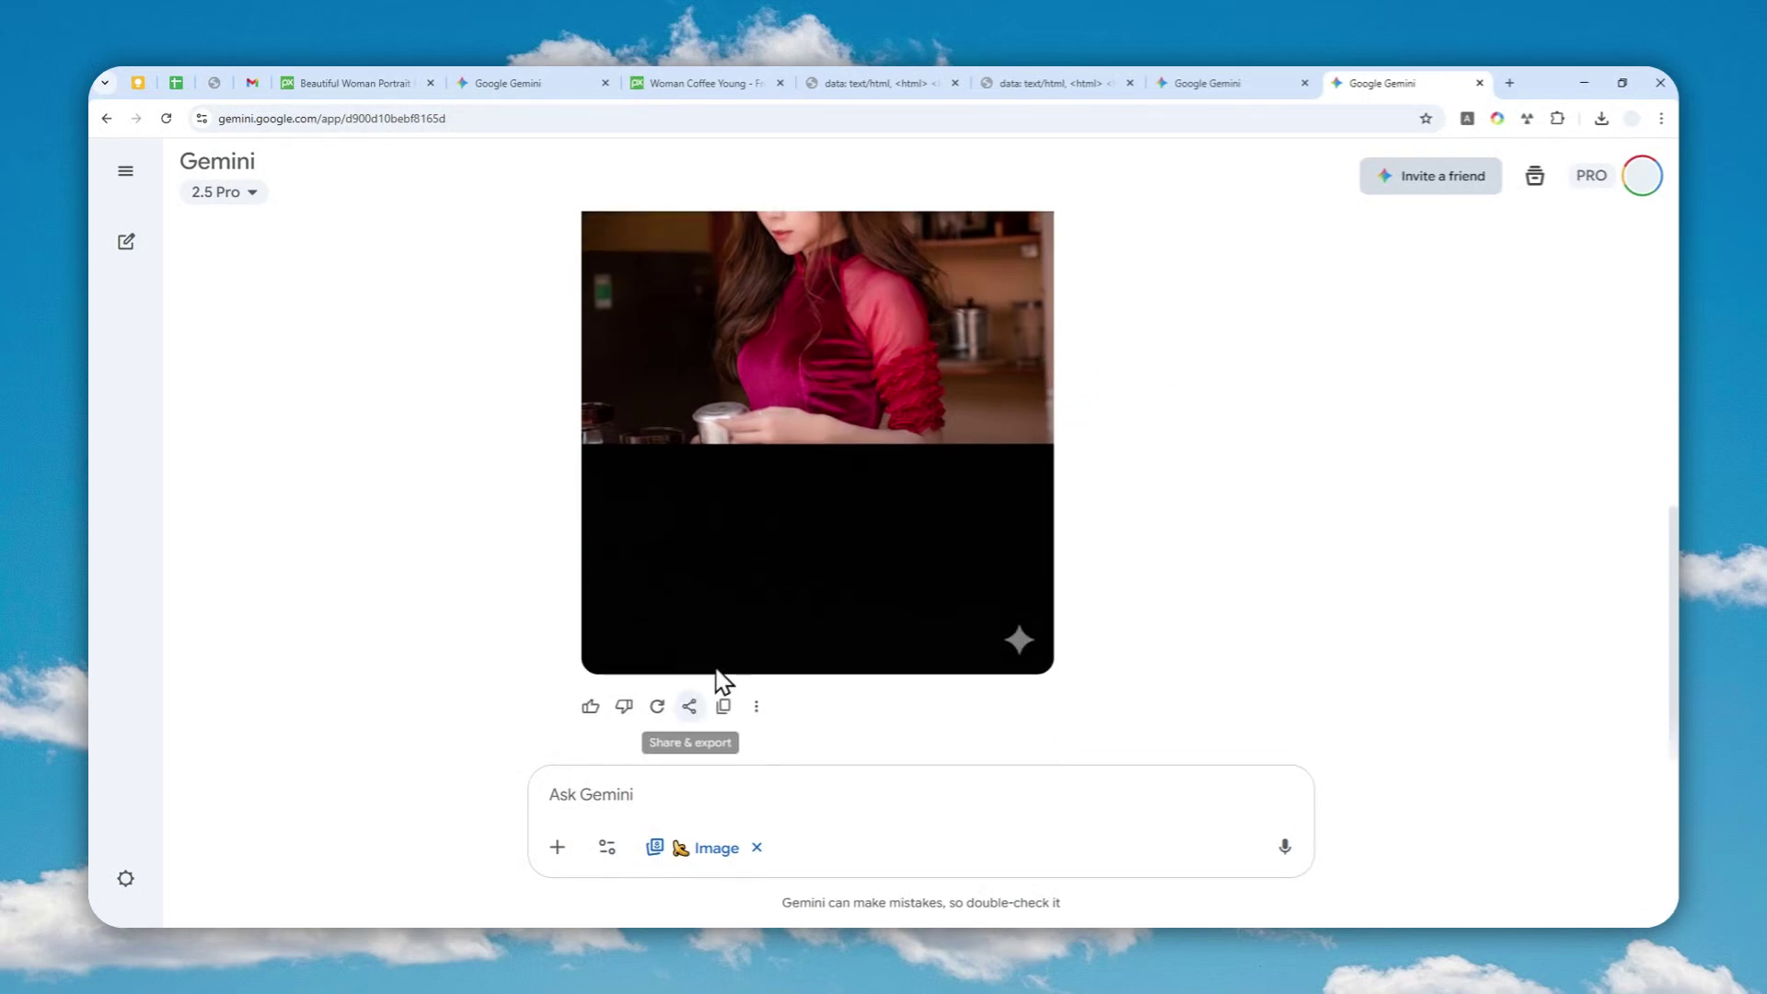
- Regenerate the expanded result into a third version and show the model choices
click(659, 725)
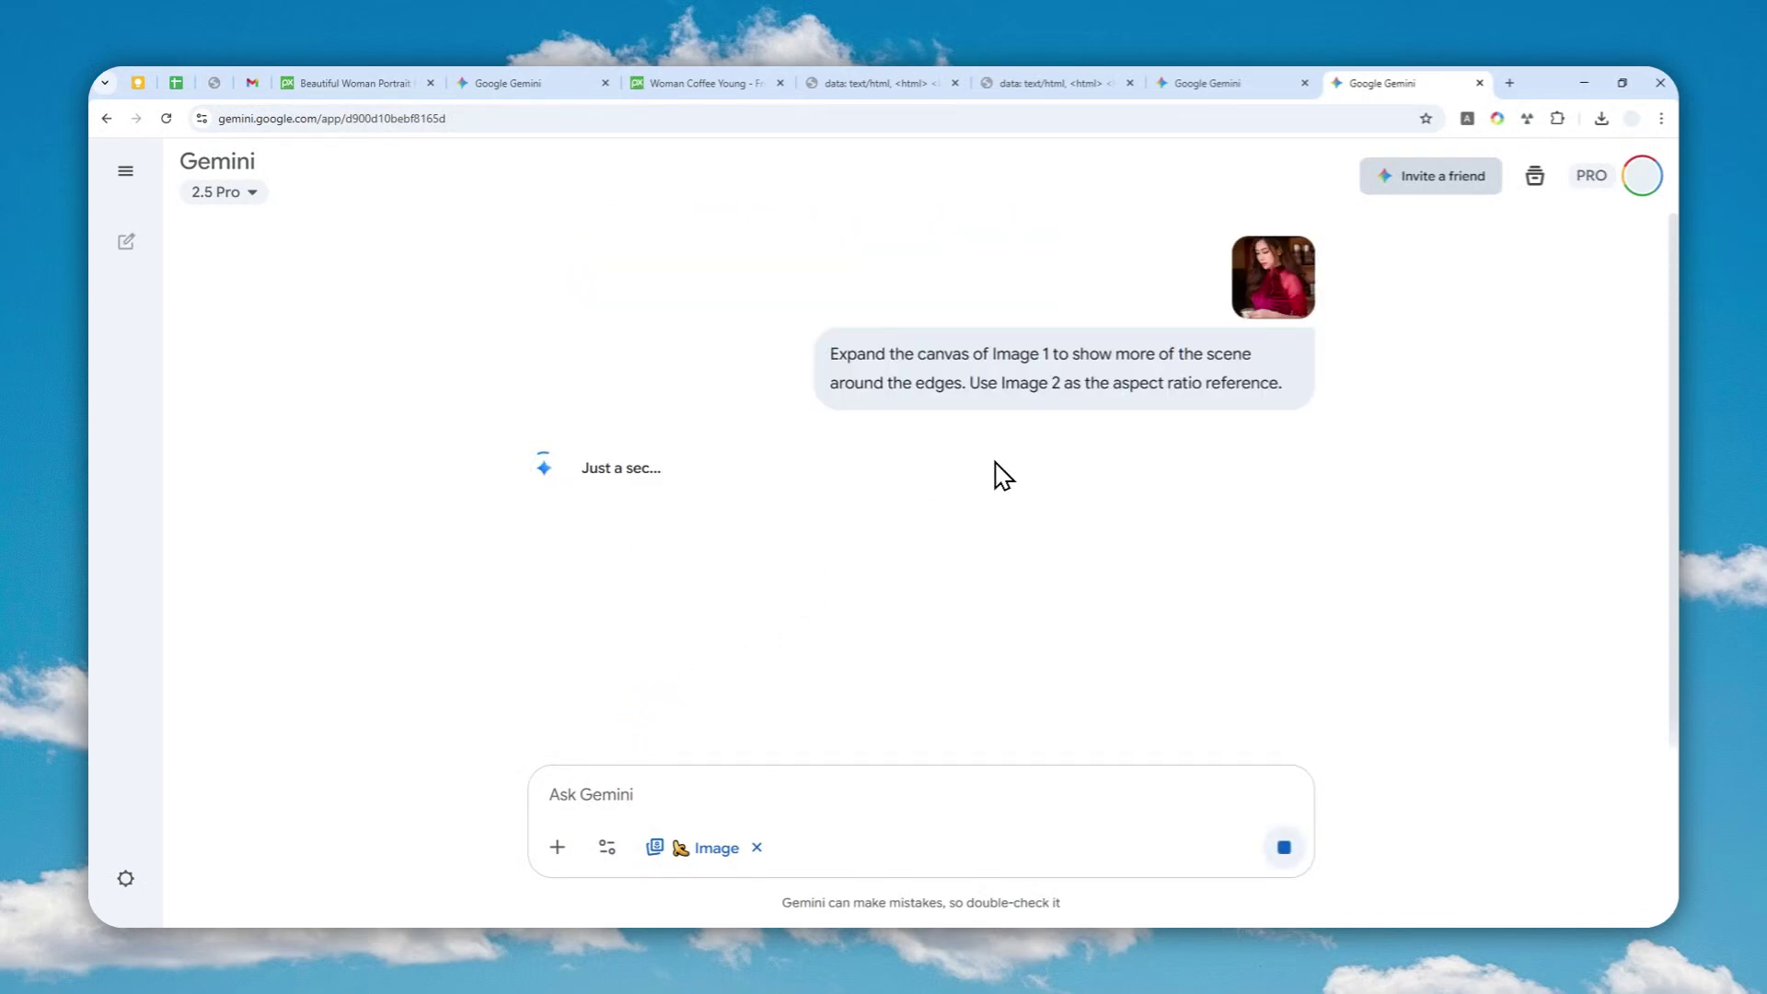
scroll(1220, 388, down, 2)
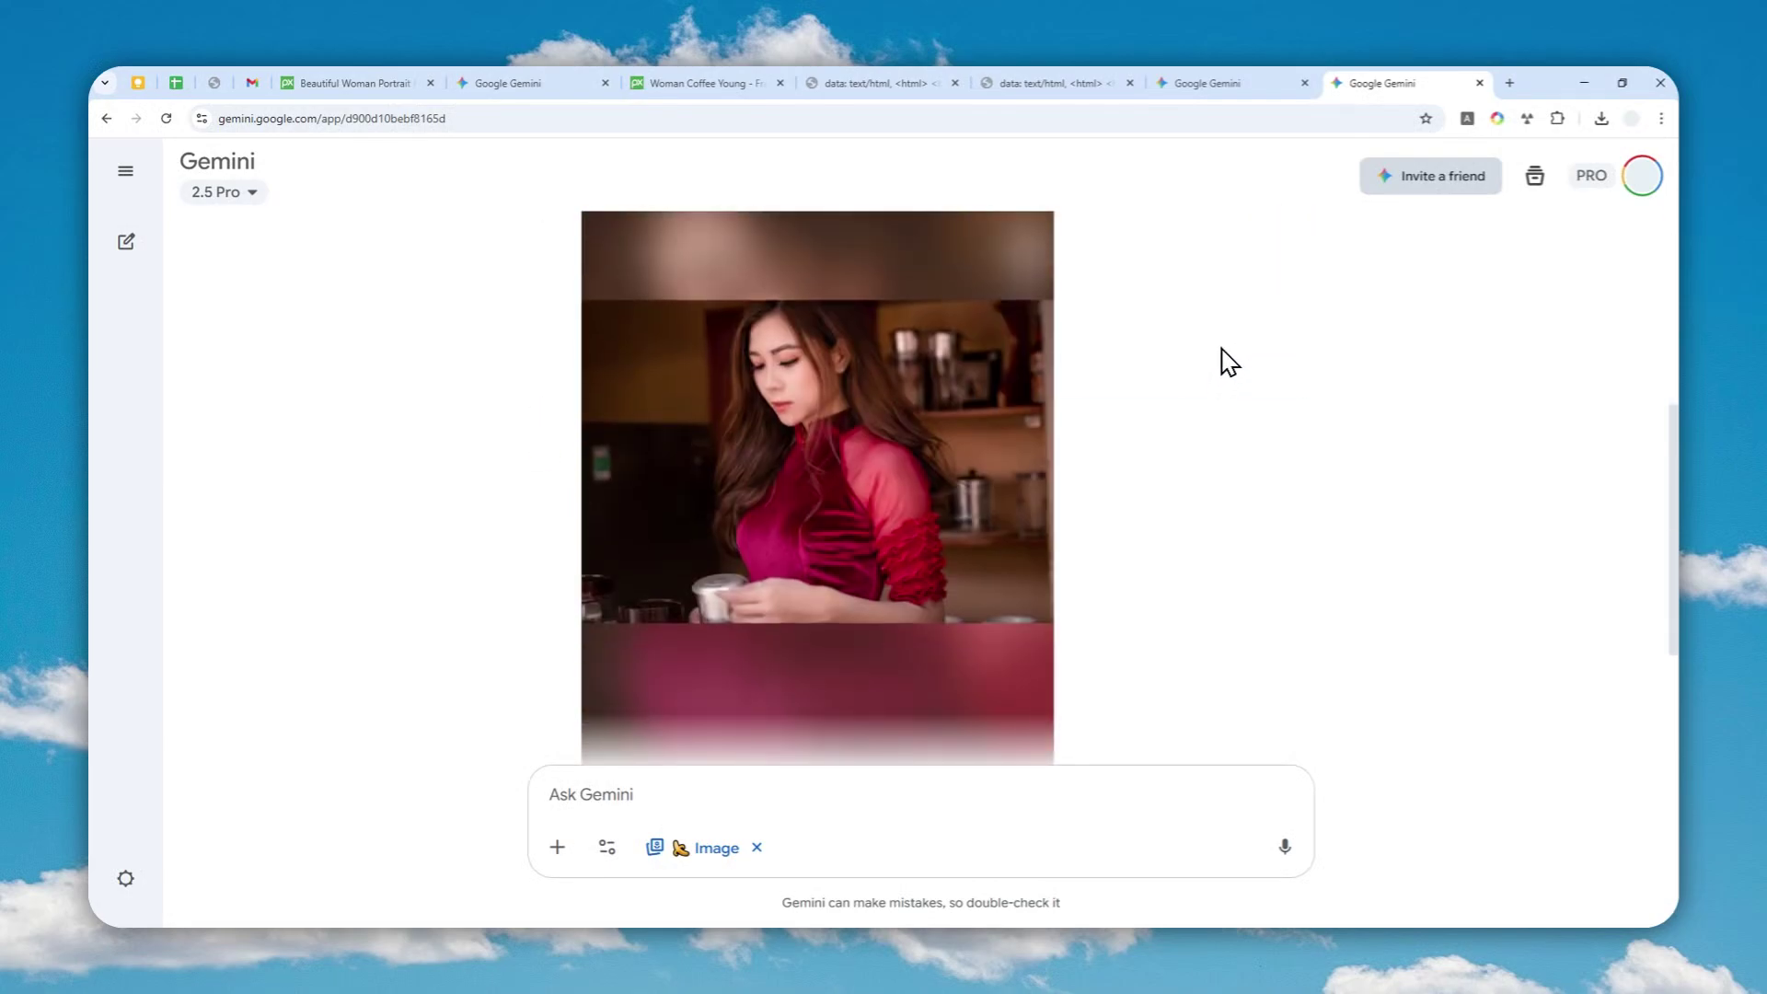
scroll(1228, 351, down, 2)
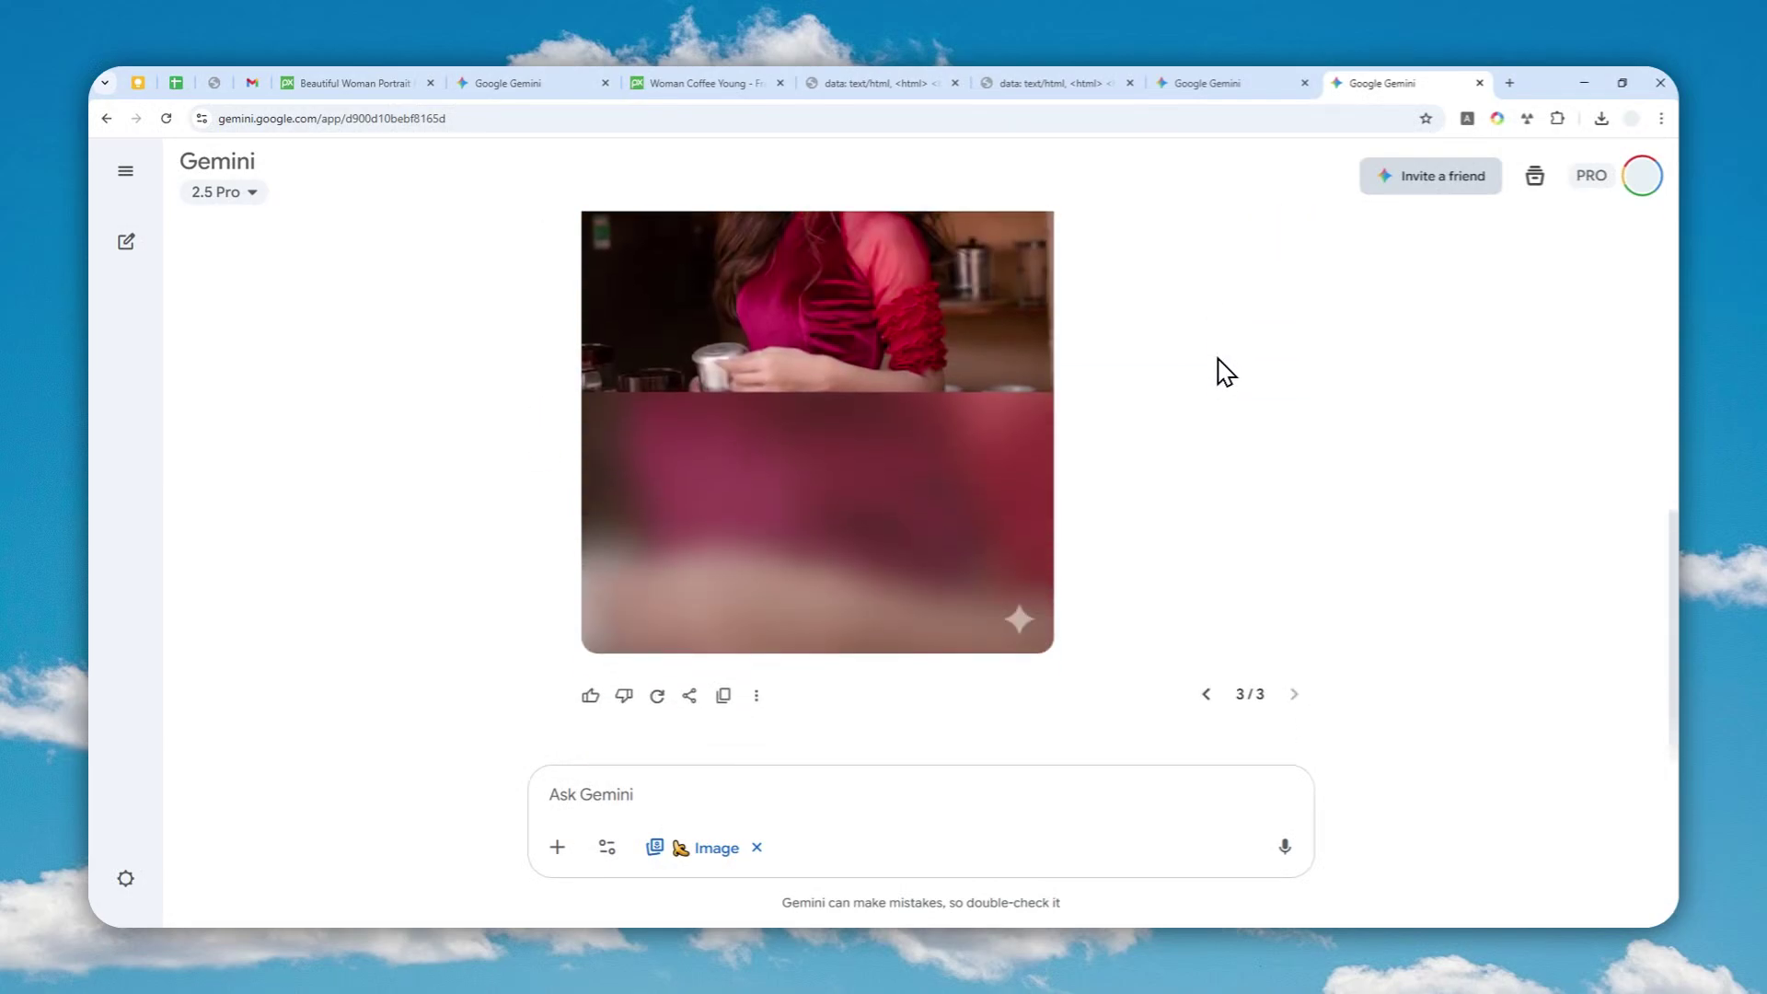
scroll(1222, 372, up, 3)
scroll(1199, 383, up, 2)
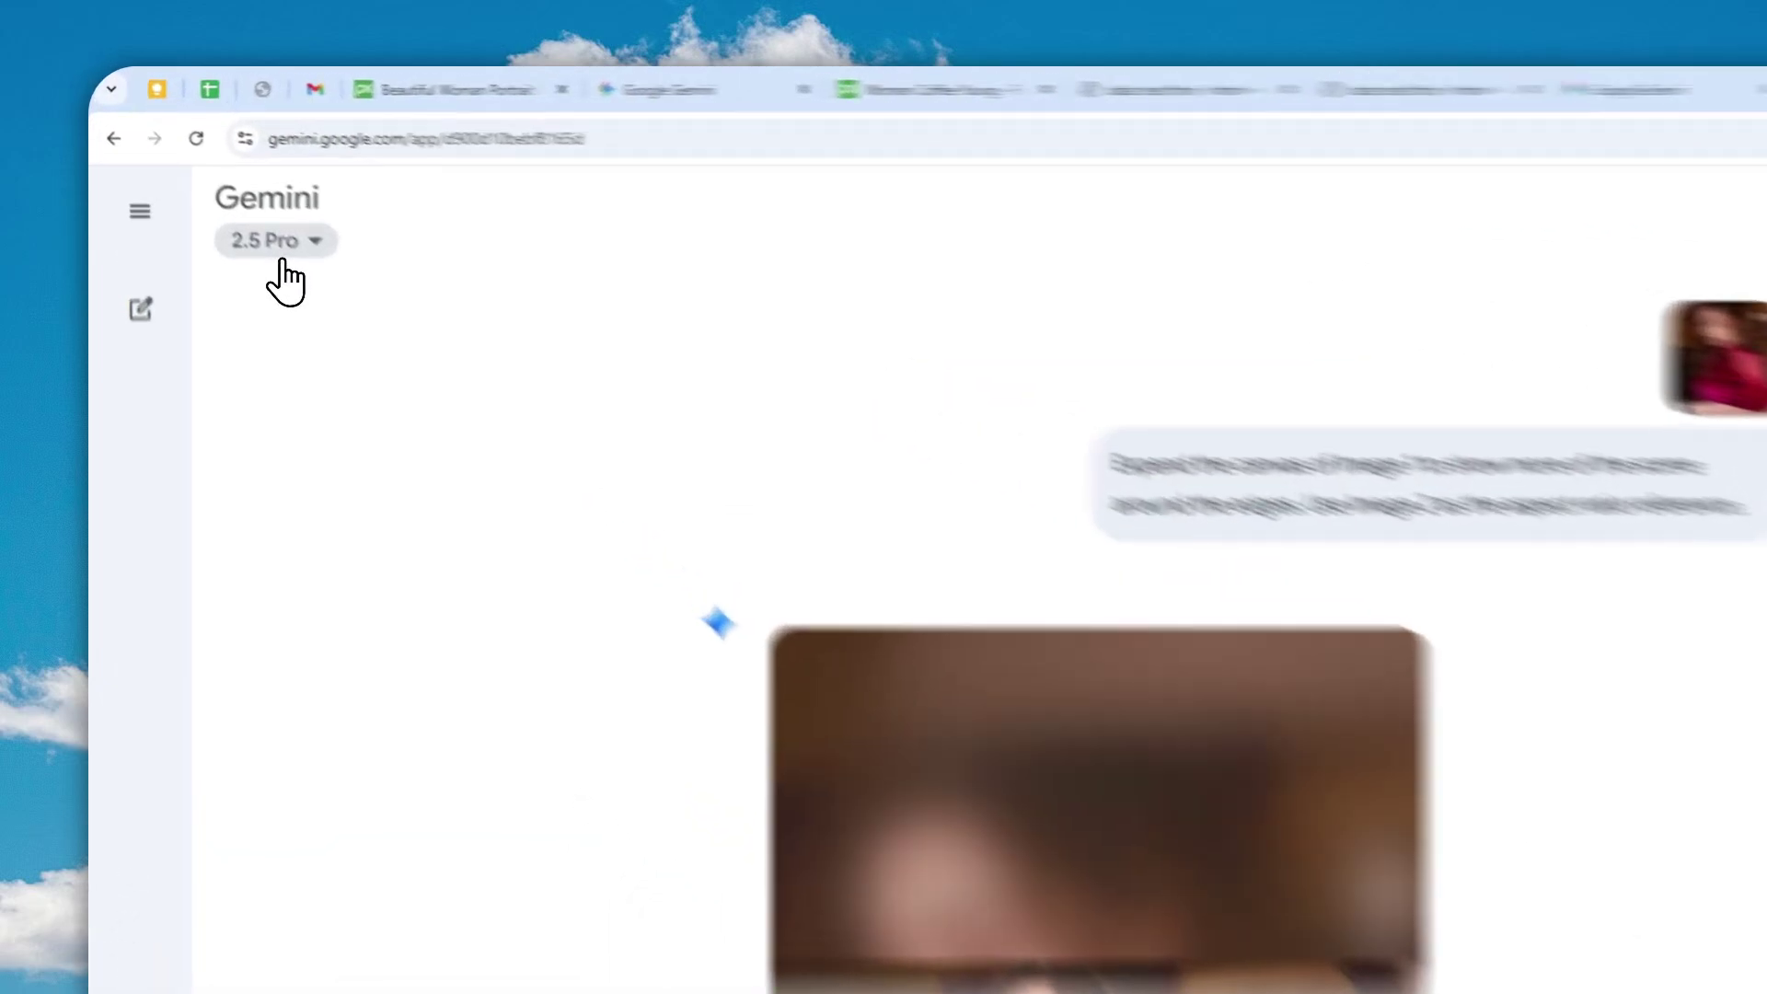
click(221, 194)
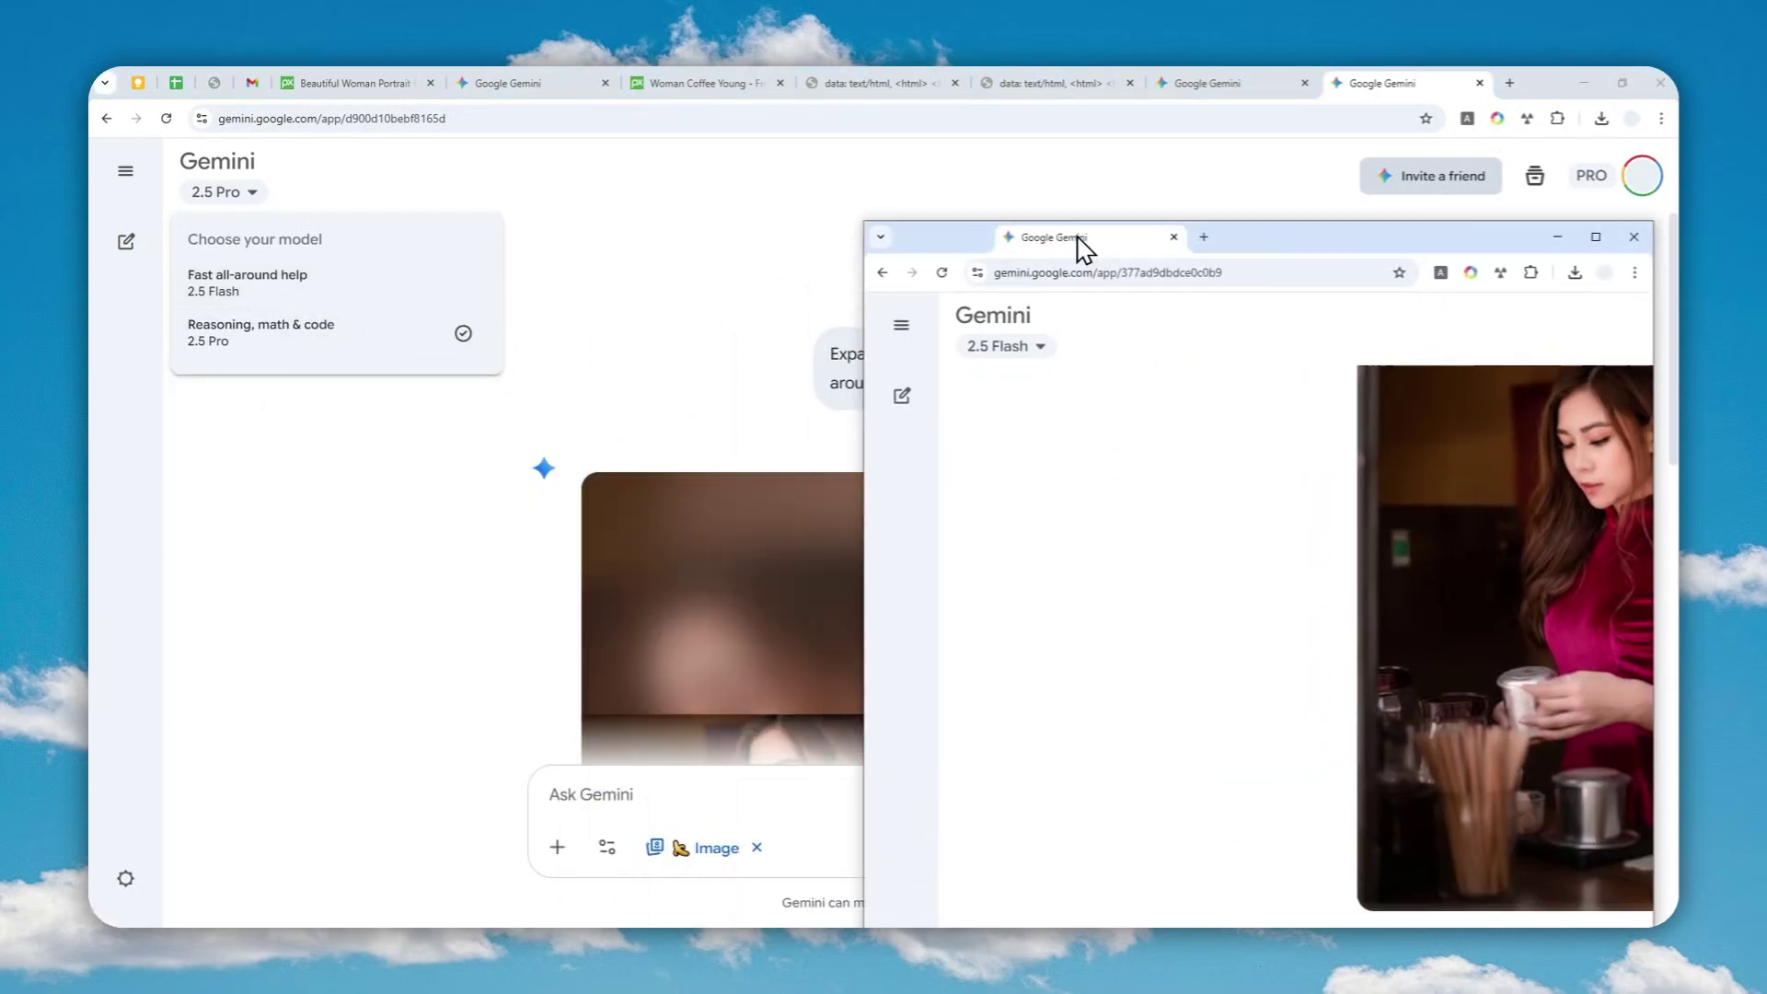
- Bring the 2.5 Flash chat into this window and view its vertical café portrait full size
mouse_move(1085, 245)
mouse_down()
mouse_move(1231, 70)
mouse_move(1373, 70)
mouse_move(1373, 104)
mouse_up()
scroll(1124, 395, up, 2)
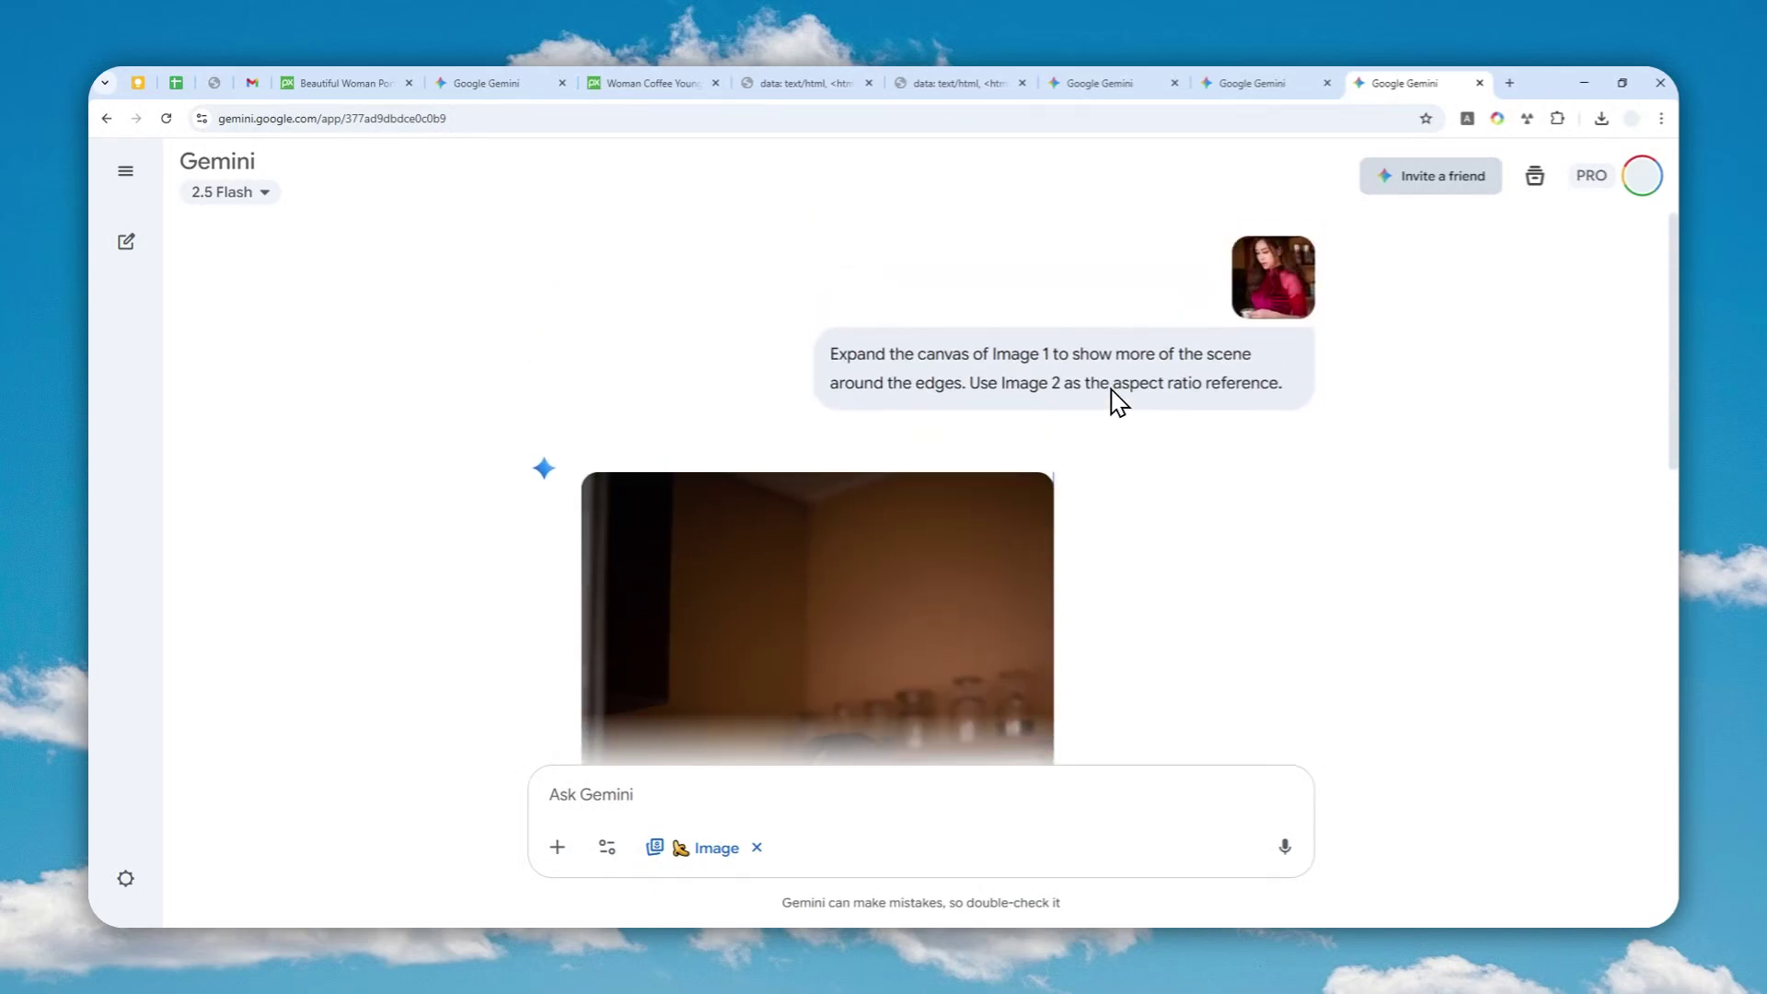
scroll(1087, 411, down, 3)
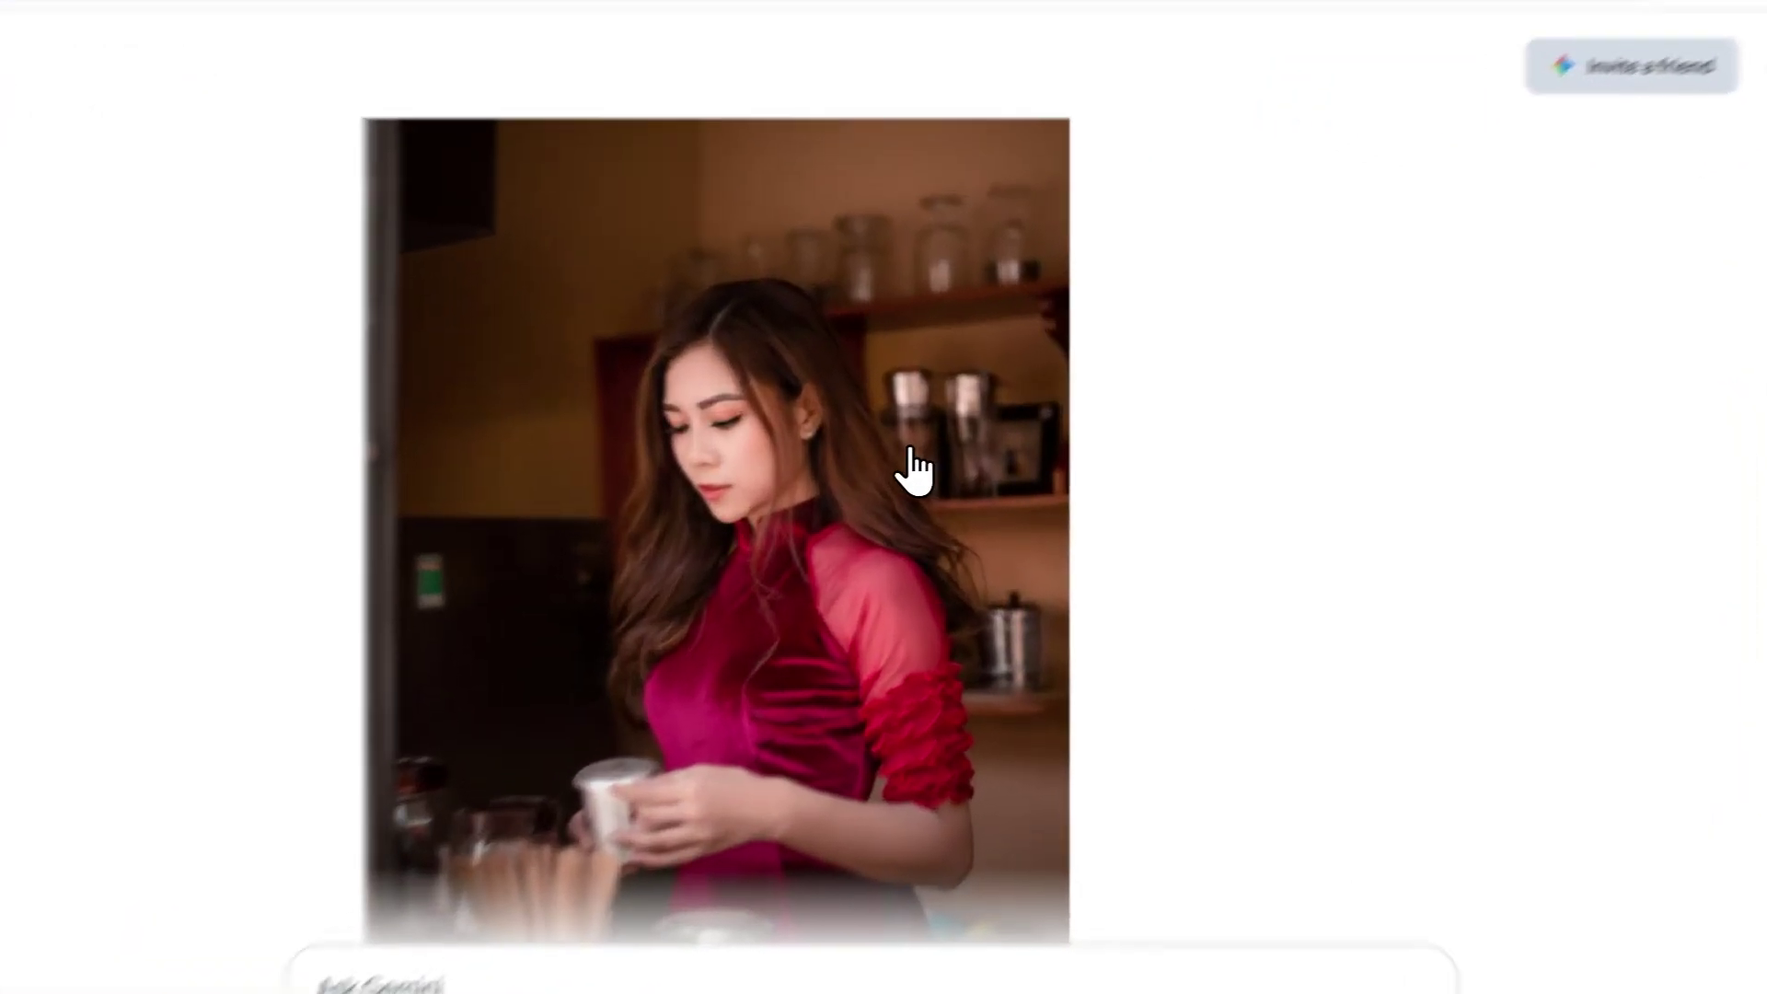
click(890, 500)
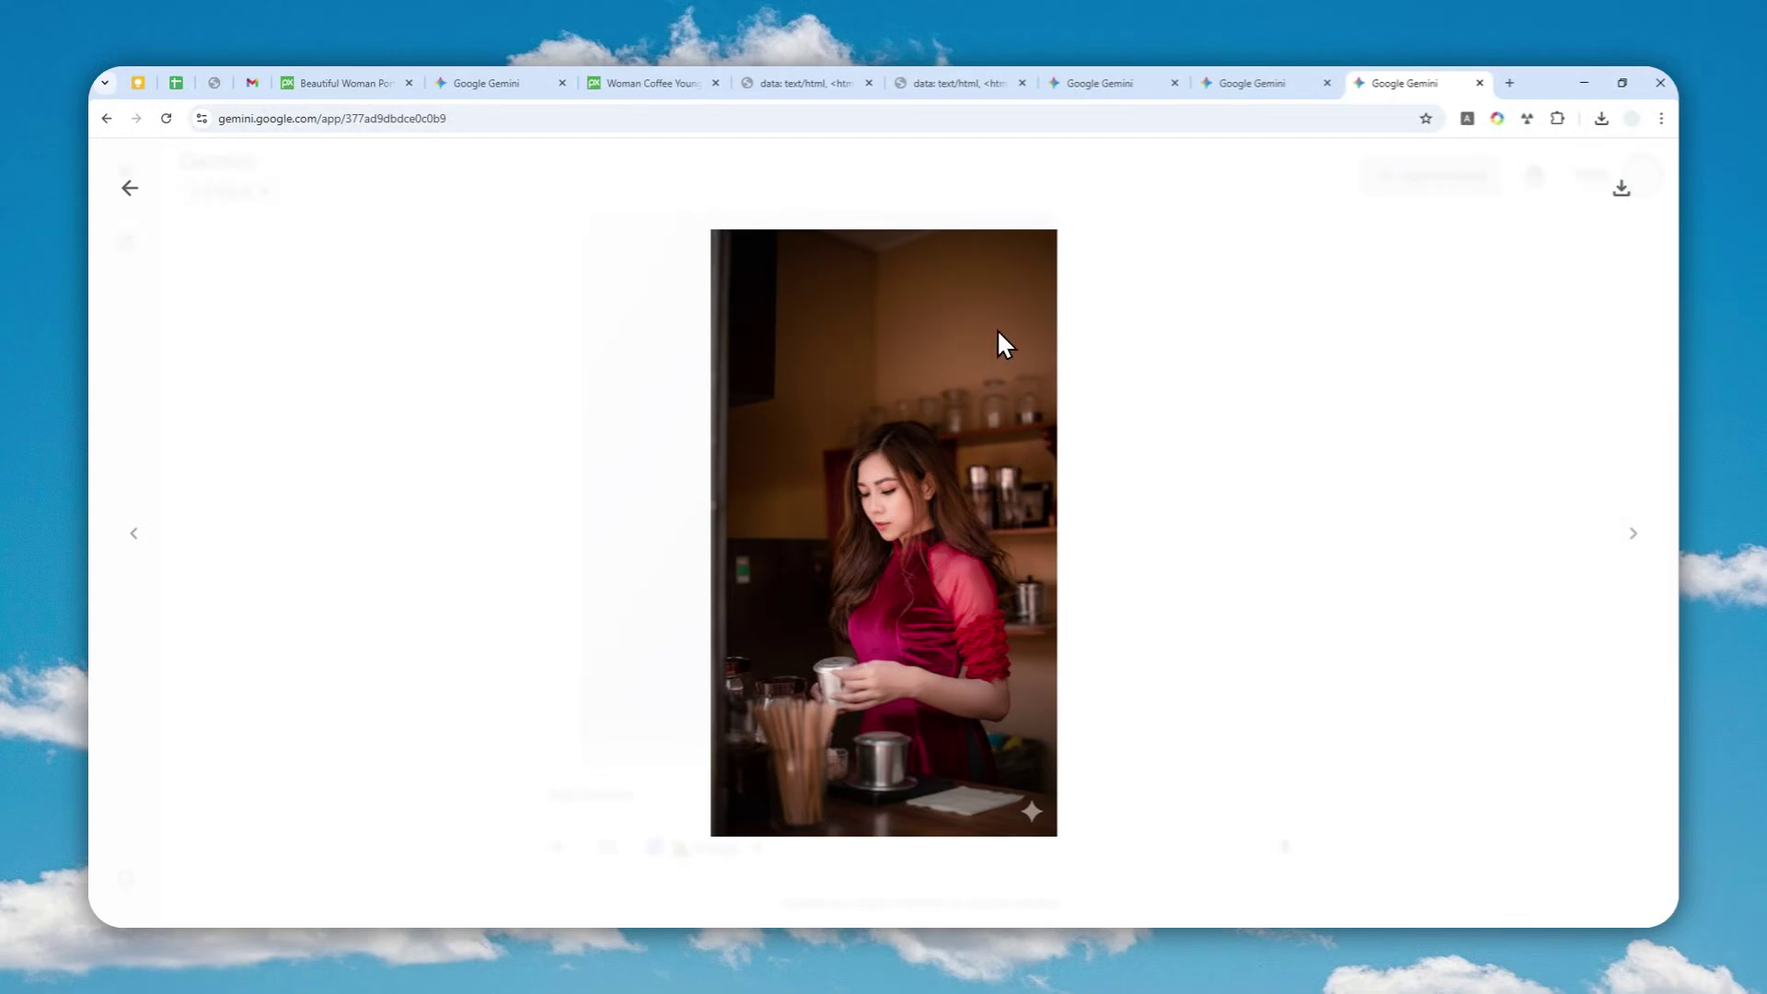
click(828, 85)
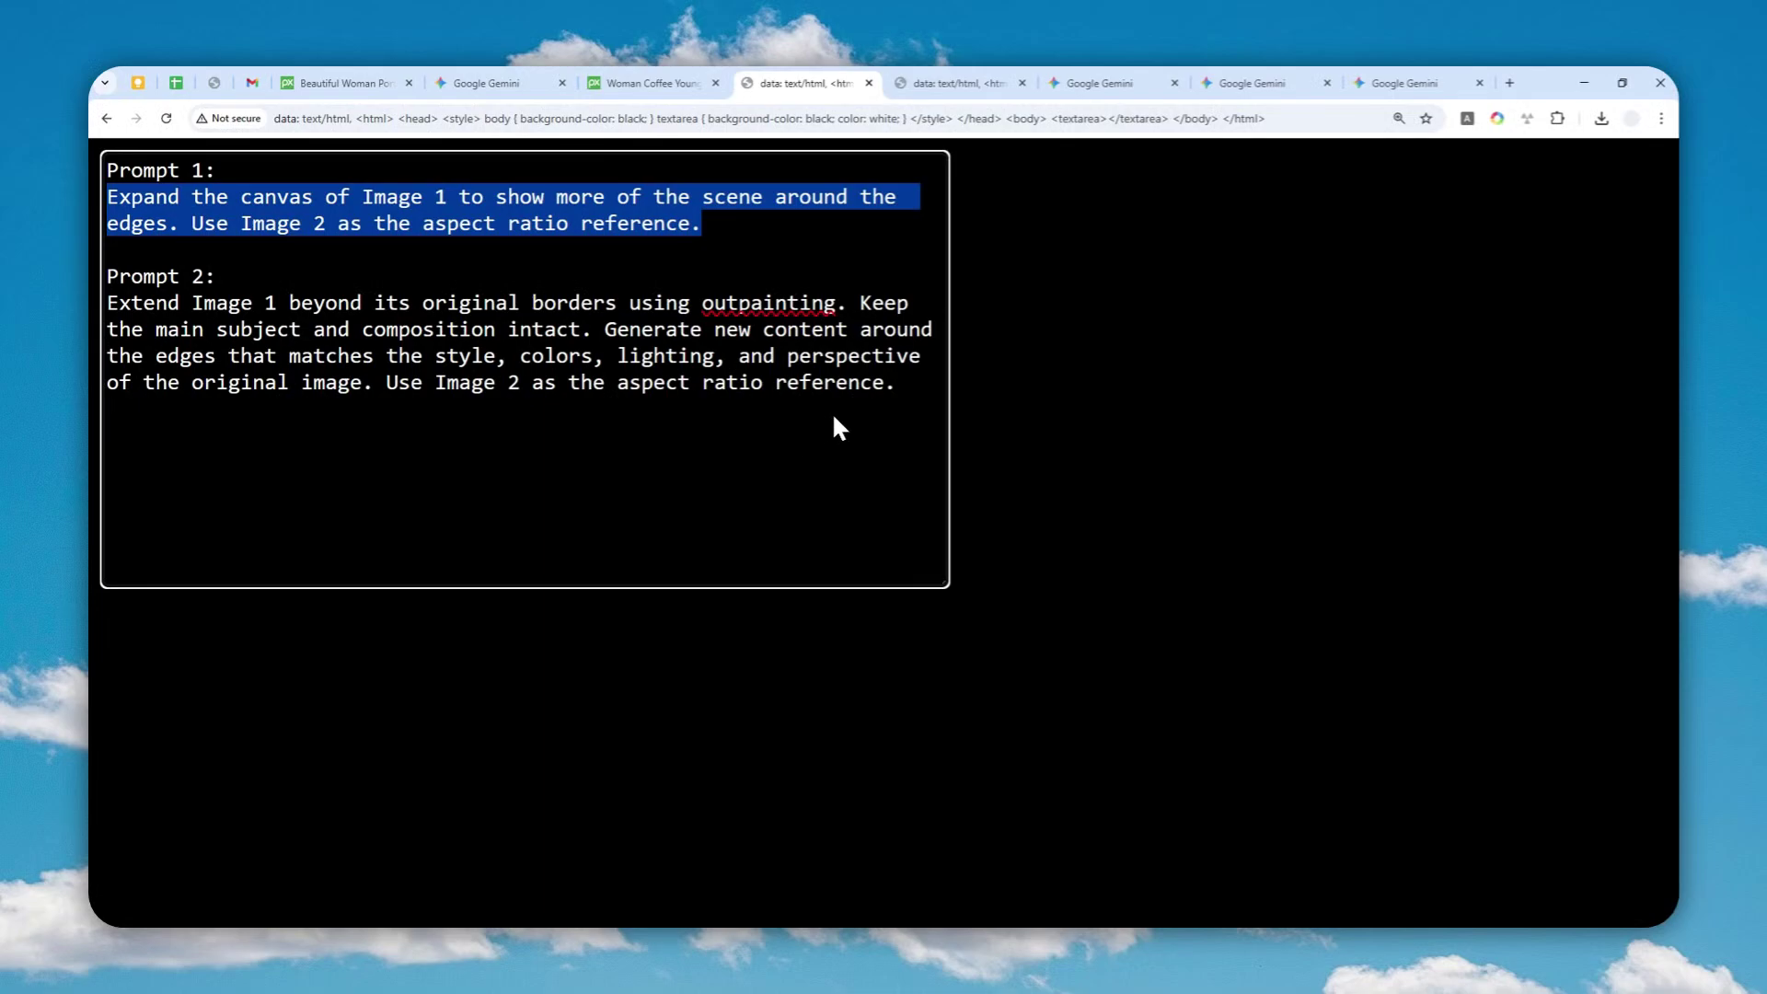
- Glance at the transparent-PNG tool prompt tab, then return to the full-size Flash café portrait
click(1001, 81)
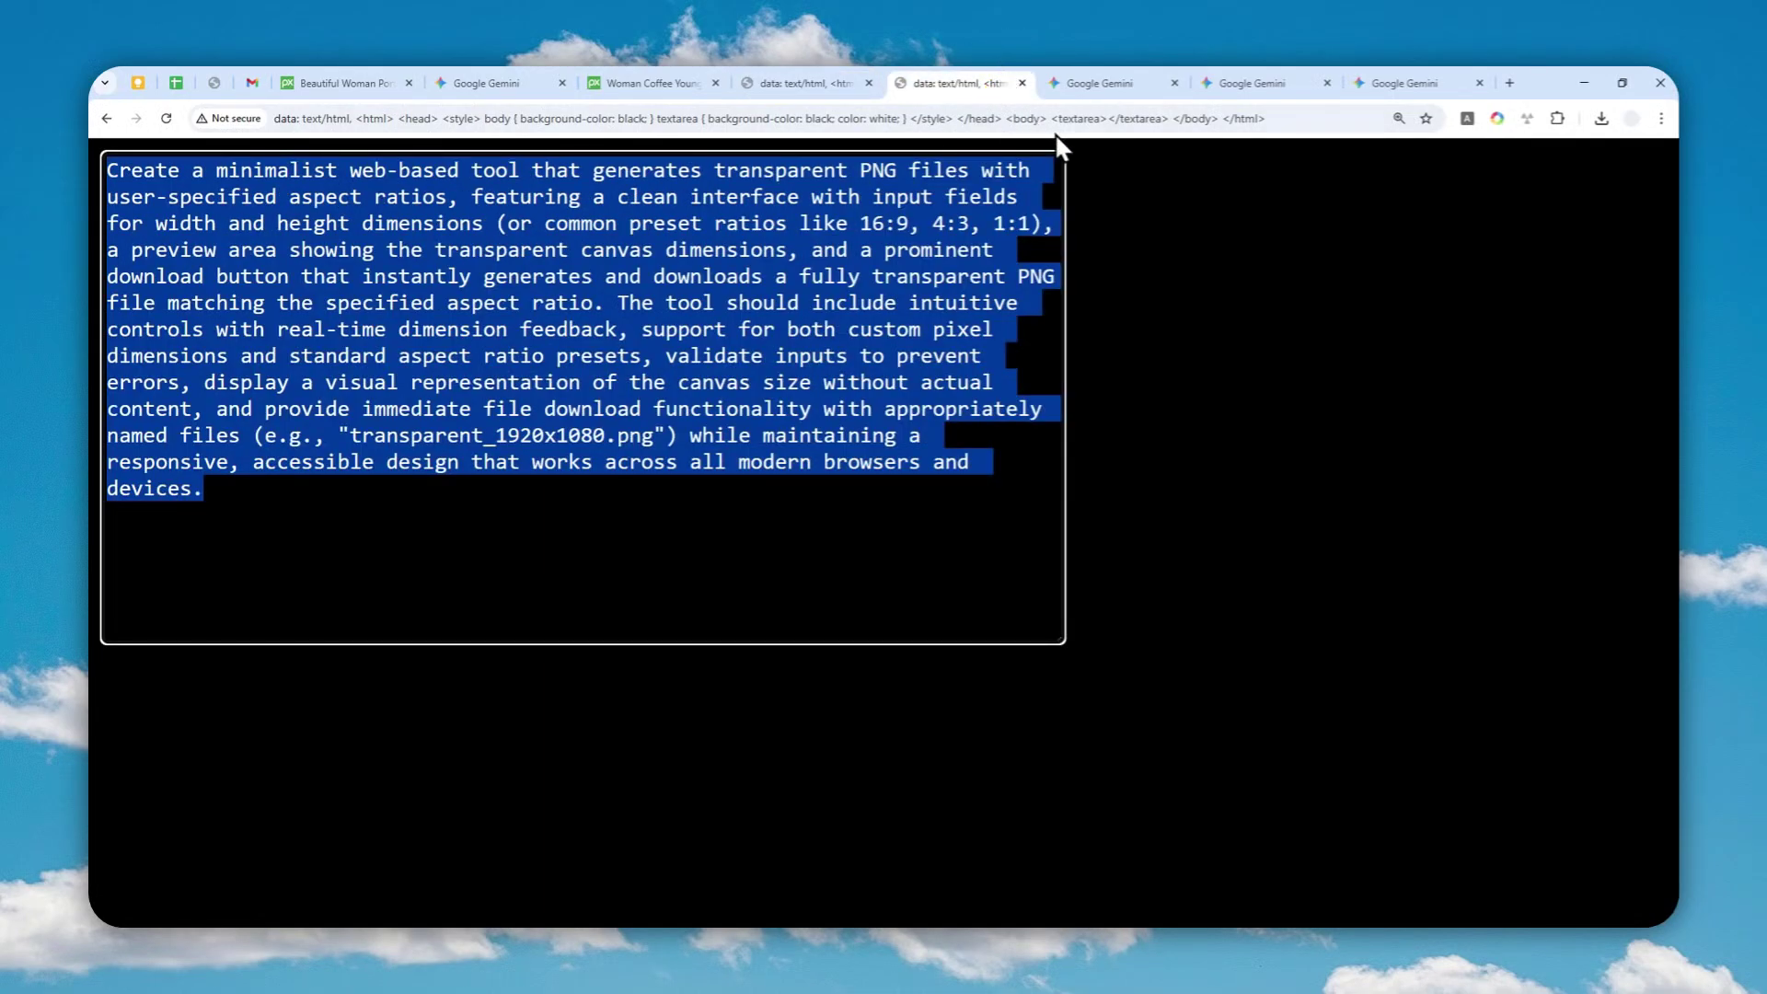
click(1416, 83)
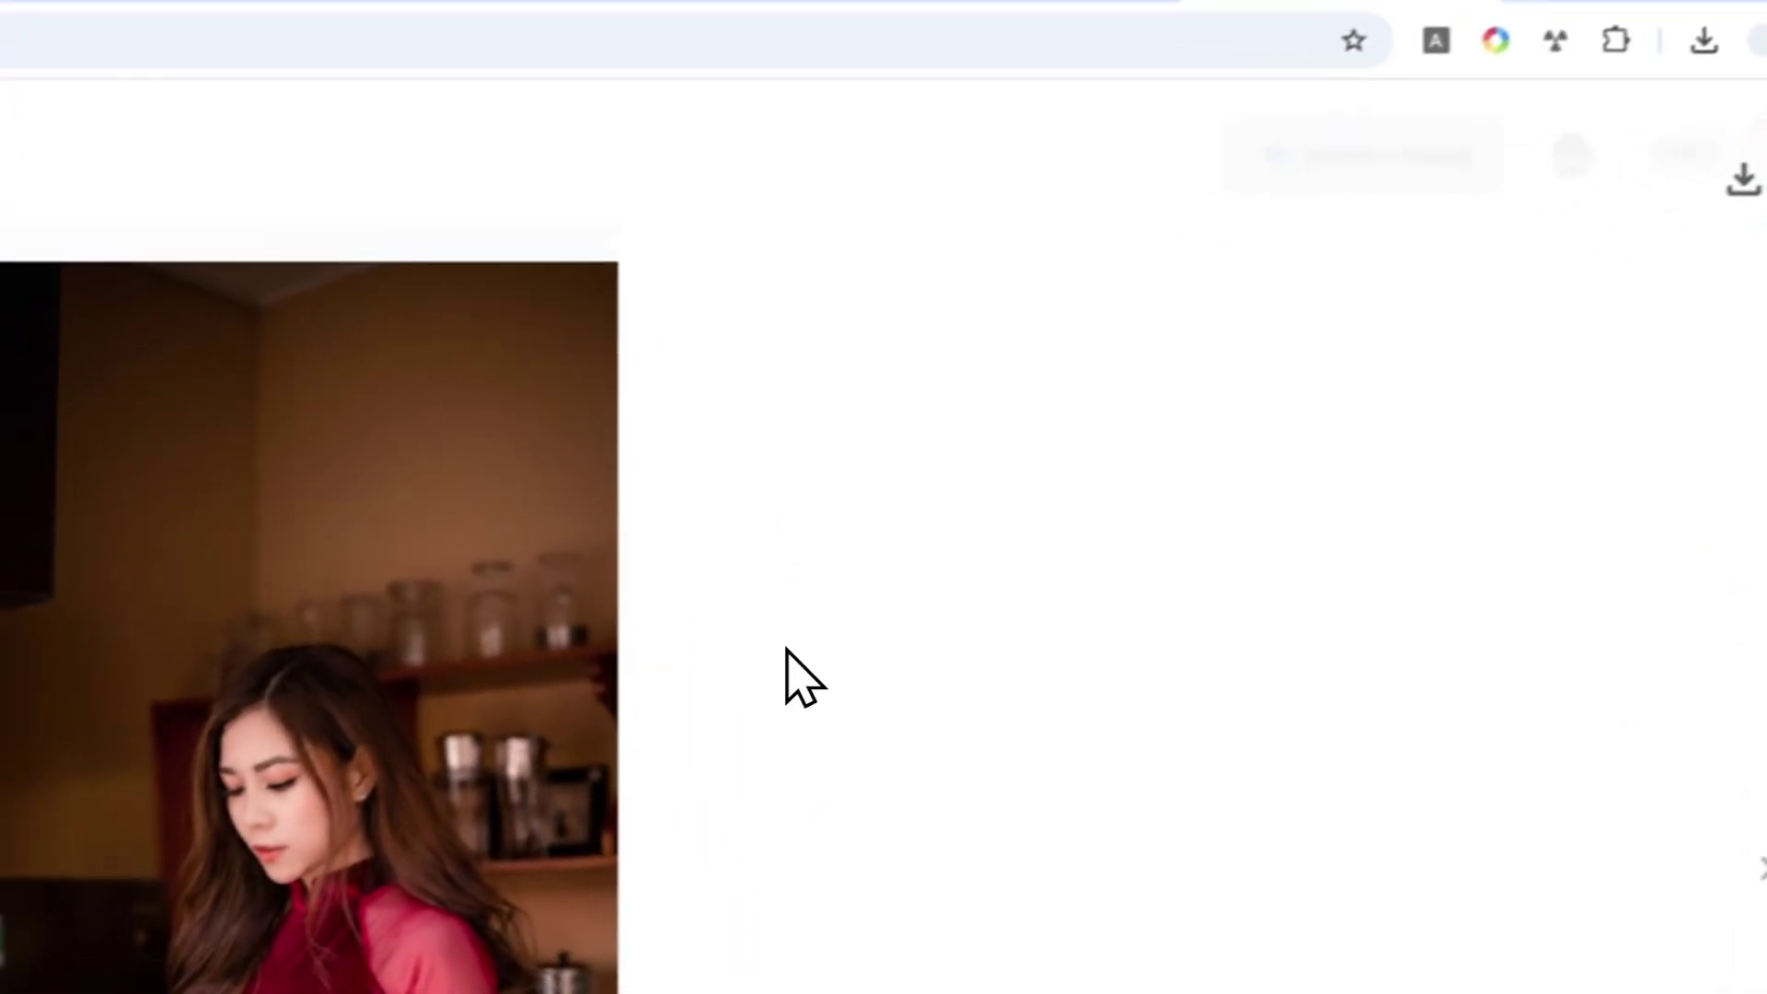